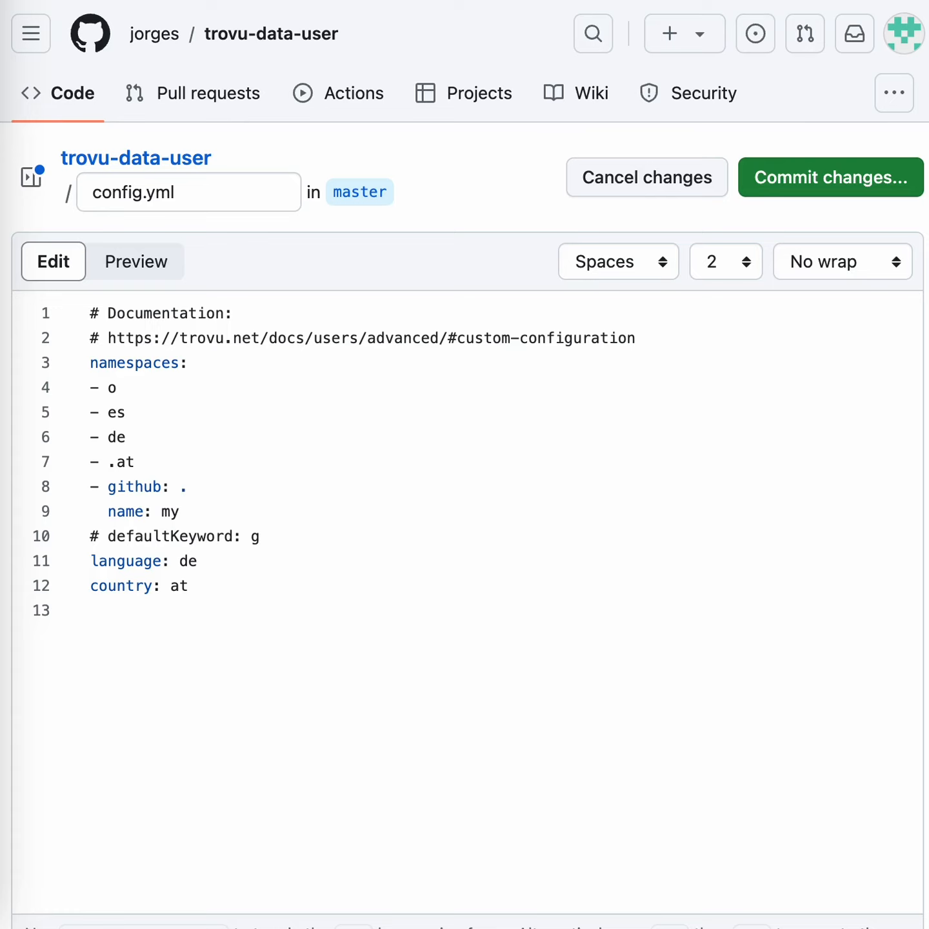
- Add the namespace ".es" on its own line below "es" in config.yml
{"action": "left_click", "coordinate": [125, 437]}
{"action": "key", "text": "Return"}
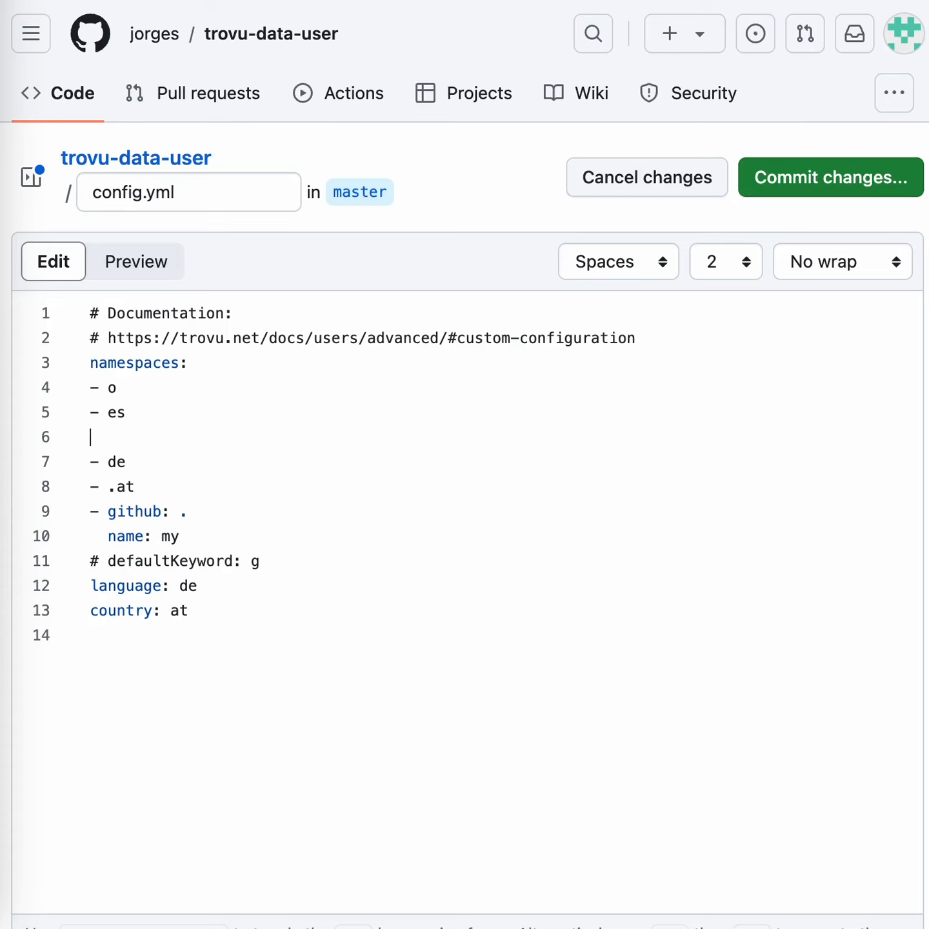
{"action": "type", "text": "-"}
{"action": "type", "text": ".es"}
- Uncomment the "defaultKeyword: g" line and commit the config.yml changes directly to the master branch
{"action": "key", "text": "BackSpace"}
{"action": "key", "text": "BackSpace"}
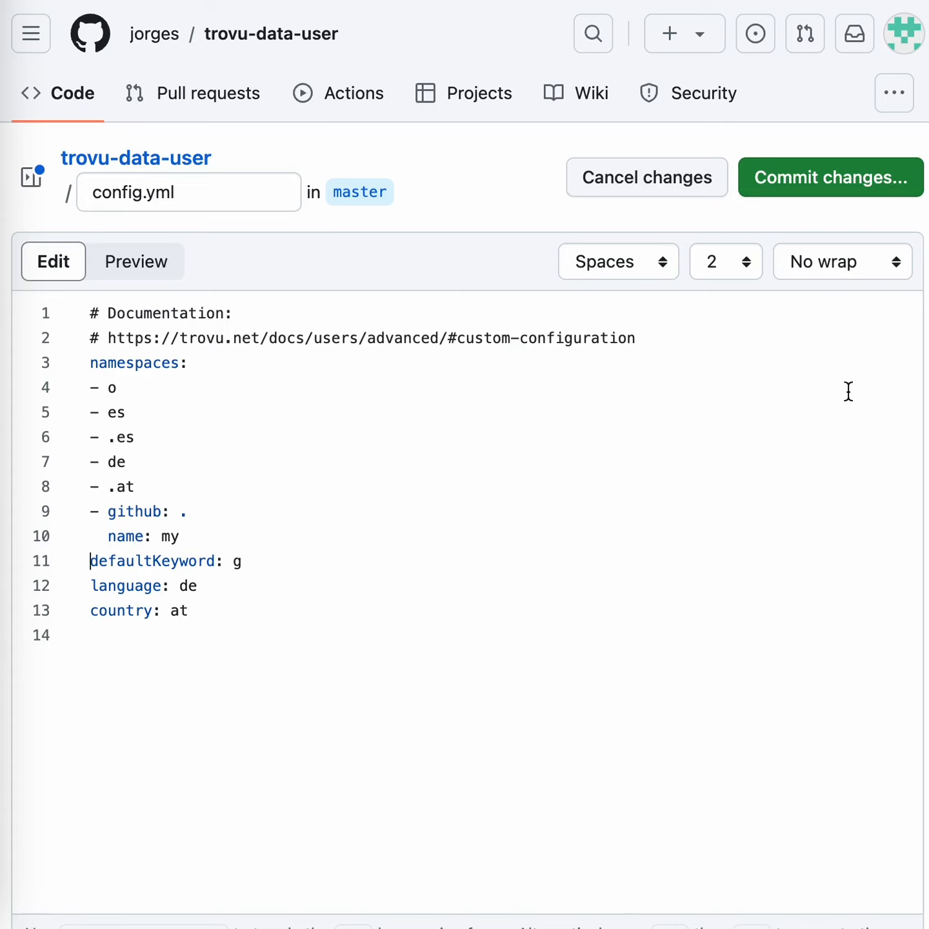
{"action": "left_click", "coordinate": [820, 192]}
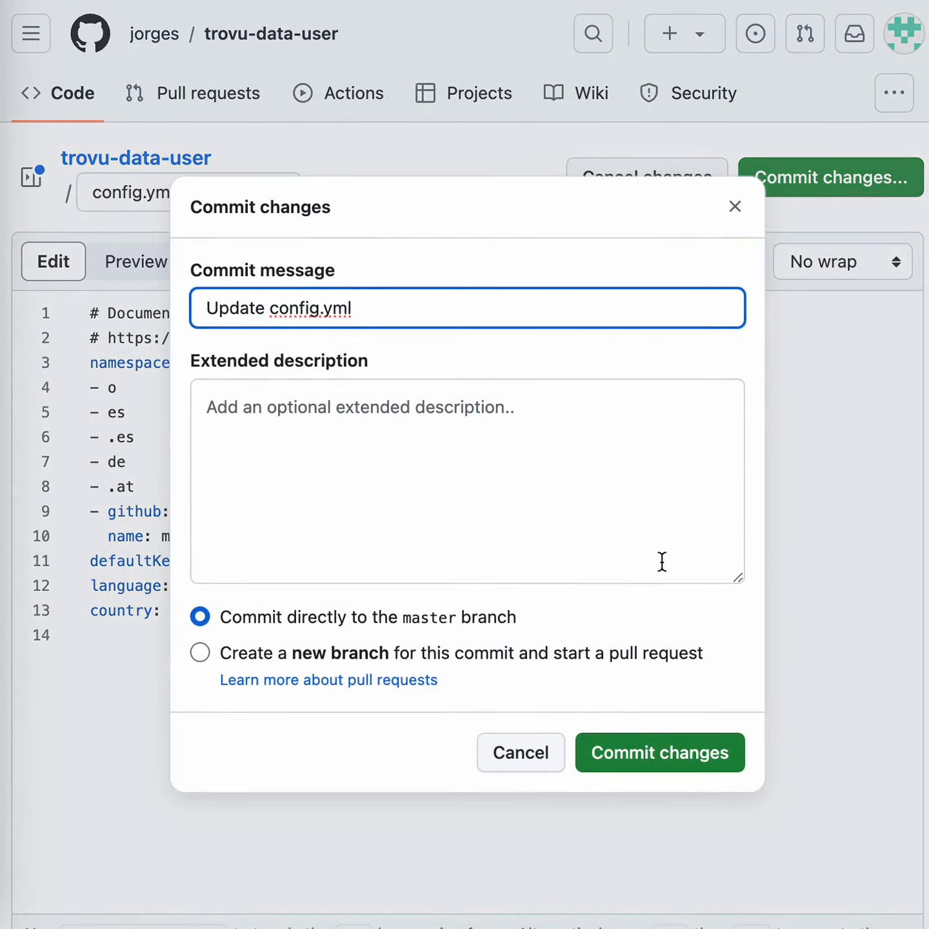
{"action": "left_click", "coordinate": [645, 753]}
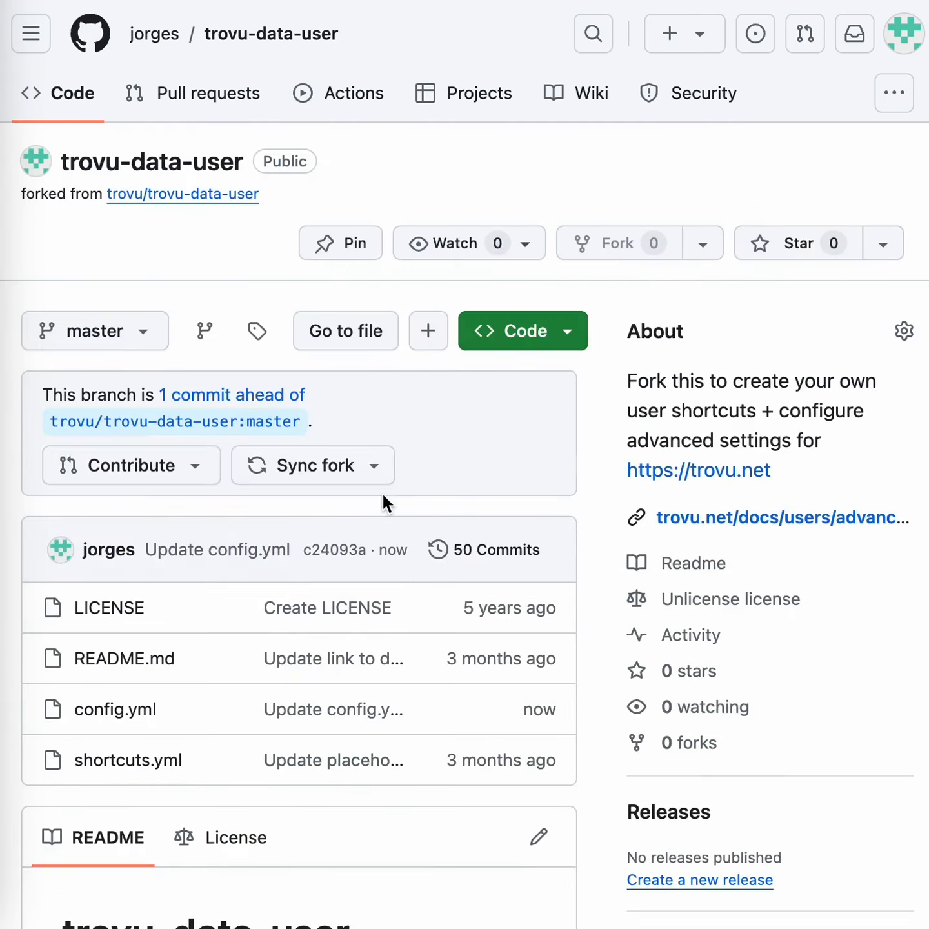
- Open shortcuts.yml and examine how the example shortcuts define their keywords, arguments, URLs, descriptions and tags
{"action": "left_click", "coordinate": [141, 764]}
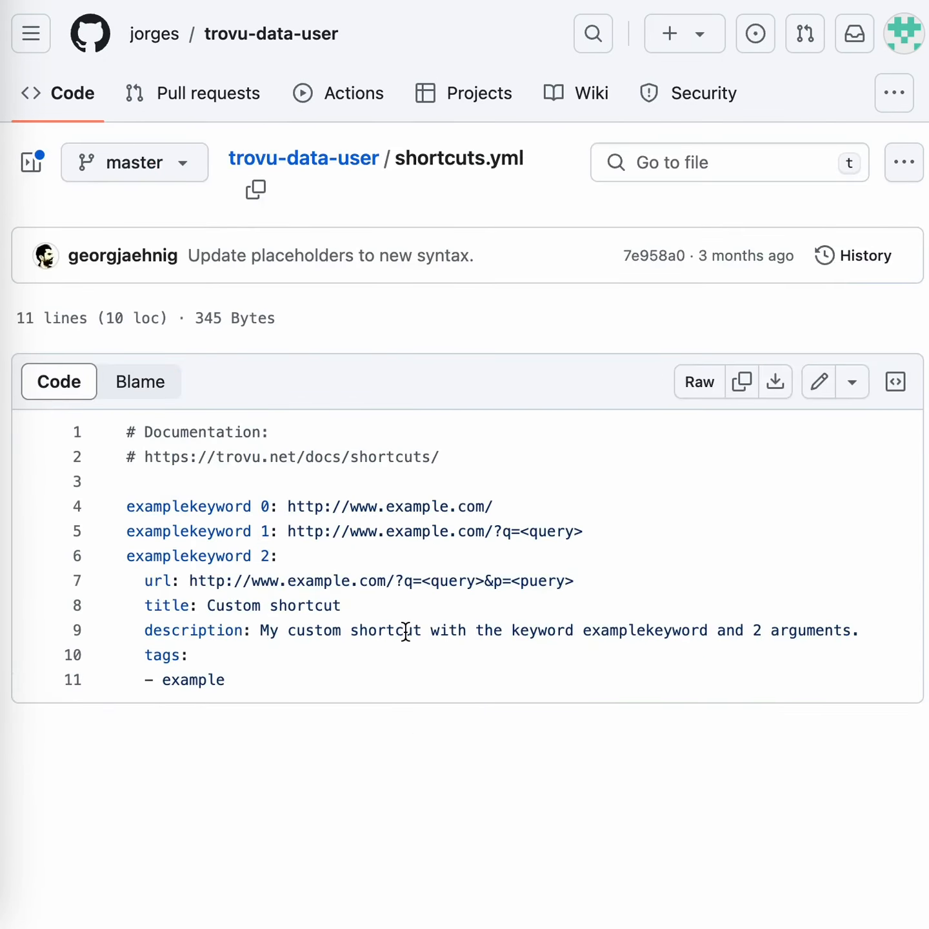
{"action": "left_click", "coordinate": [288, 515]}
{"action": "key", "text": "Down"}
{"action": "key", "text": "Down"}
{"action": "key", "text": "Down"}
{"action": "key", "text": "Down"}
{"action": "key", "text": "Down"}
{"action": "key", "text": "Down"}
{"action": "key", "text": "Down"}
{"action": "double_click", "coordinate": [407, 666]}
{"action": "left_click", "coordinate": [391, 687]}
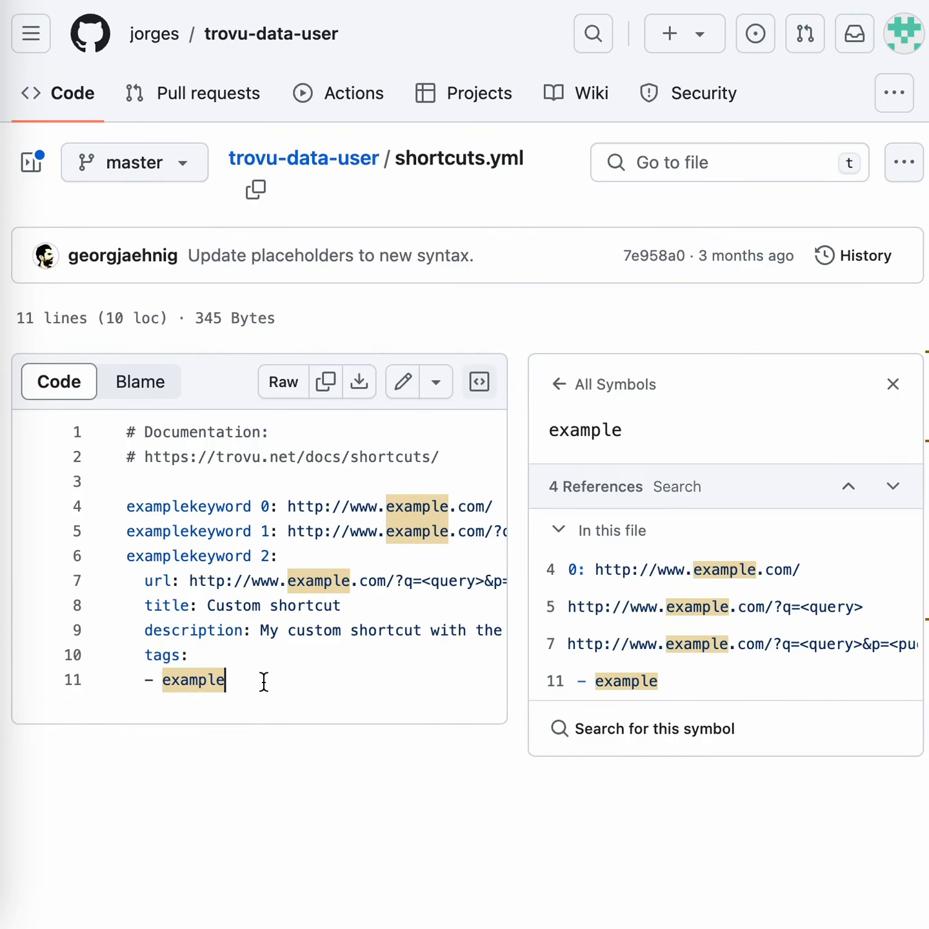
{"action": "left_click", "coordinate": [896, 383]}
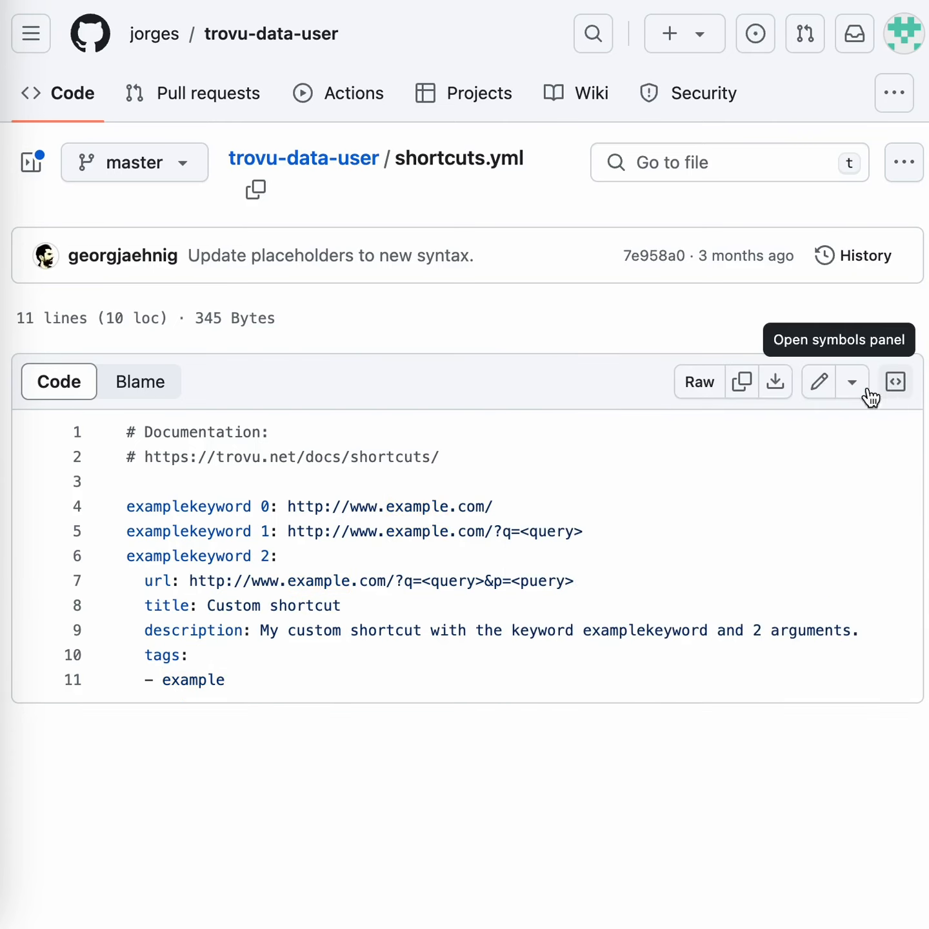
{"action": "left_click", "coordinate": [821, 387]}
{"action": "left_click", "coordinate": [348, 568]}
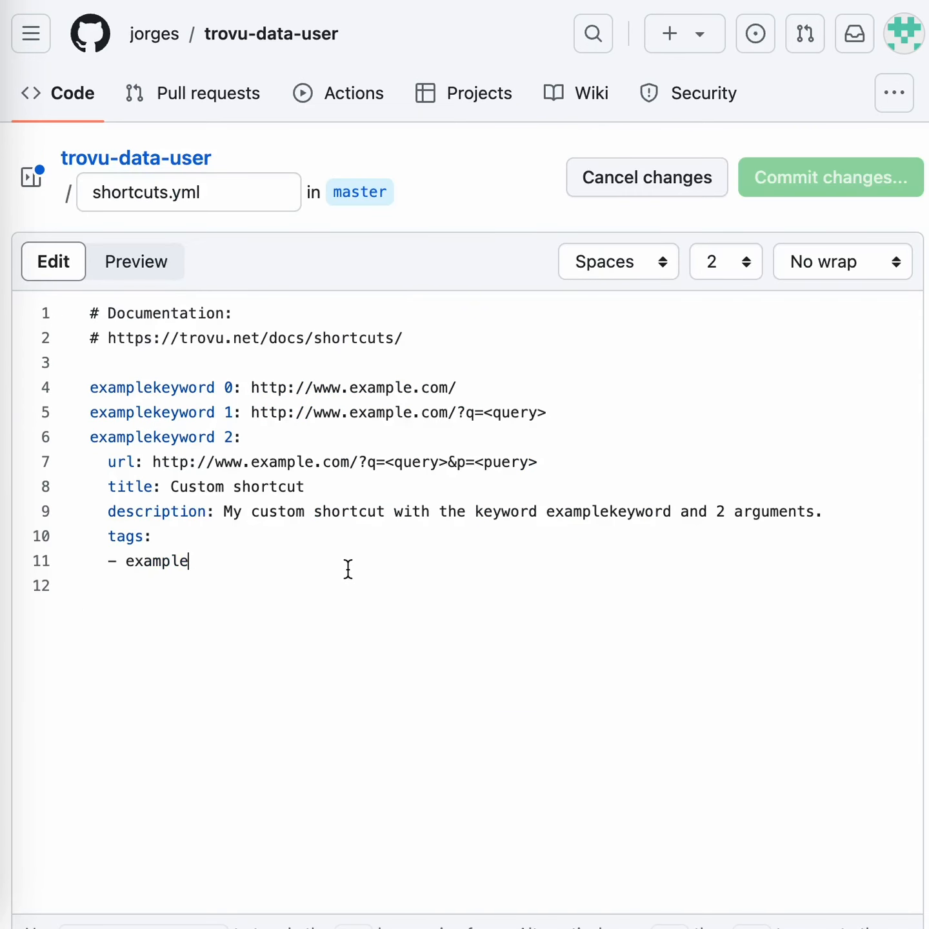
{"action": "key", "text": "Return"}
{"action": "key", "text": "BackSpace"}
{"action": "key", "text": "BackSpace"}
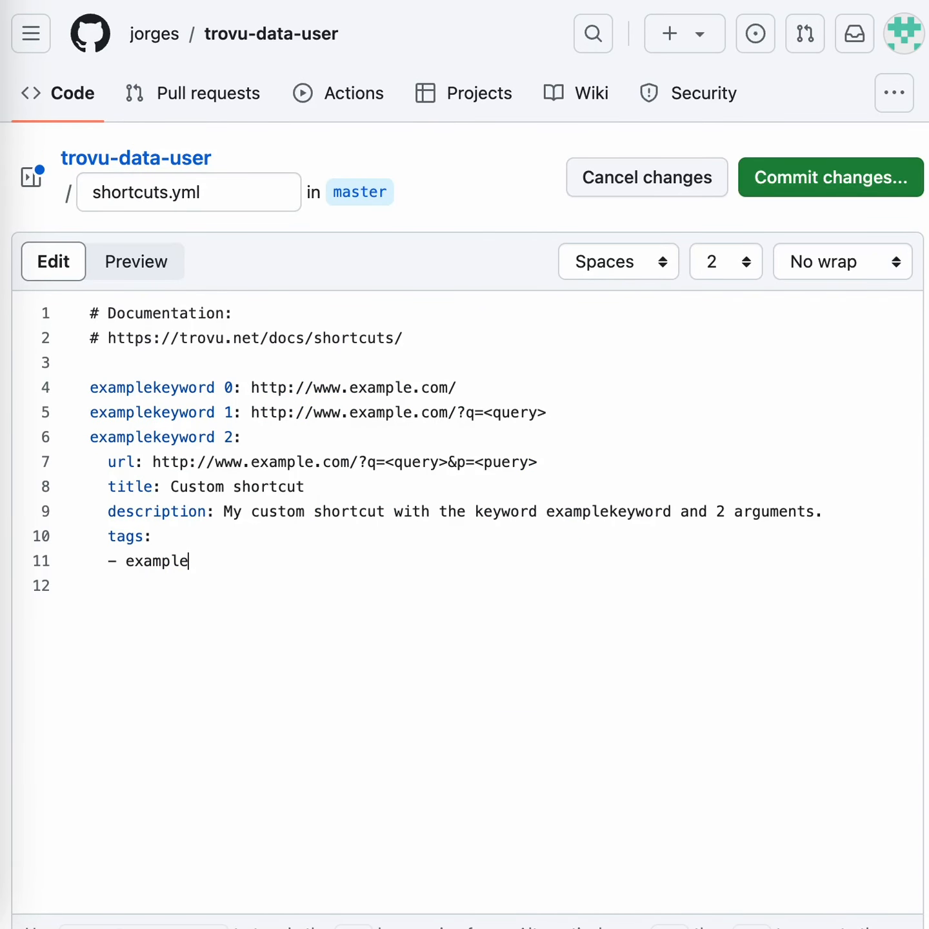
{"action": "key", "text": "Return"}
{"action": "type", "text": "gh 0: https://www."}
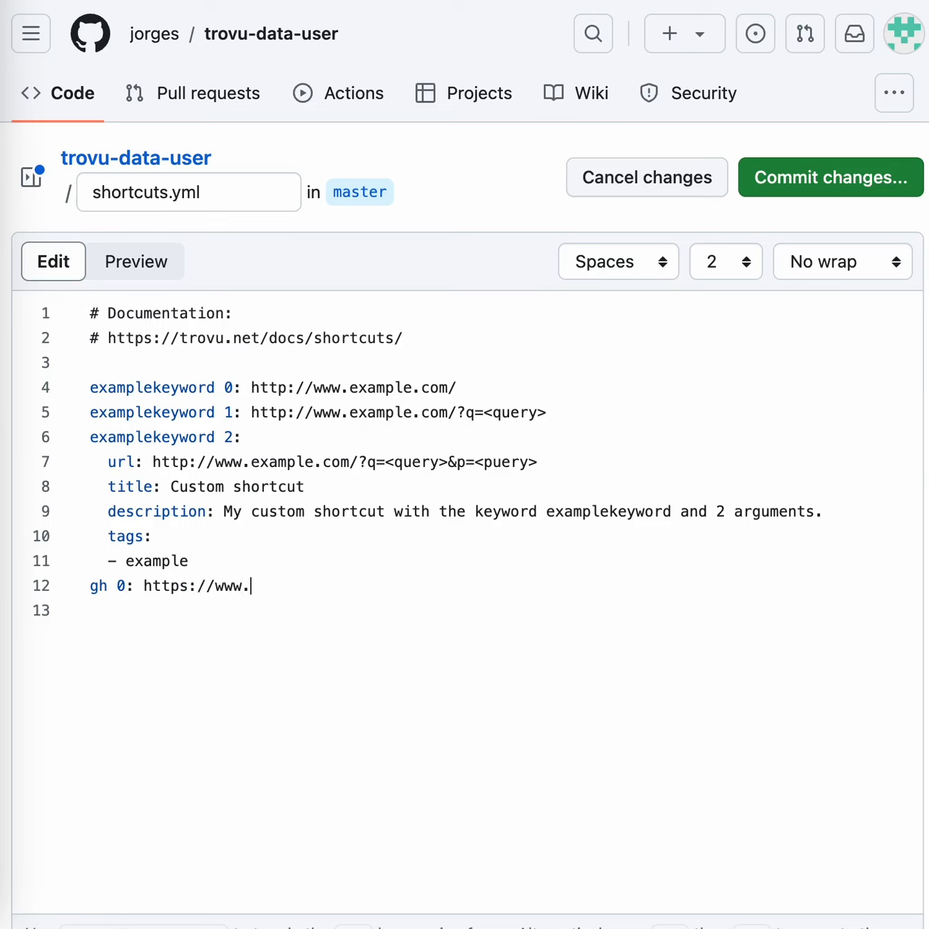
{"action": "type", "text": "github.com/"}
{"action": "key", "text": "Return"}
{"action": "type", "text": "gh "}
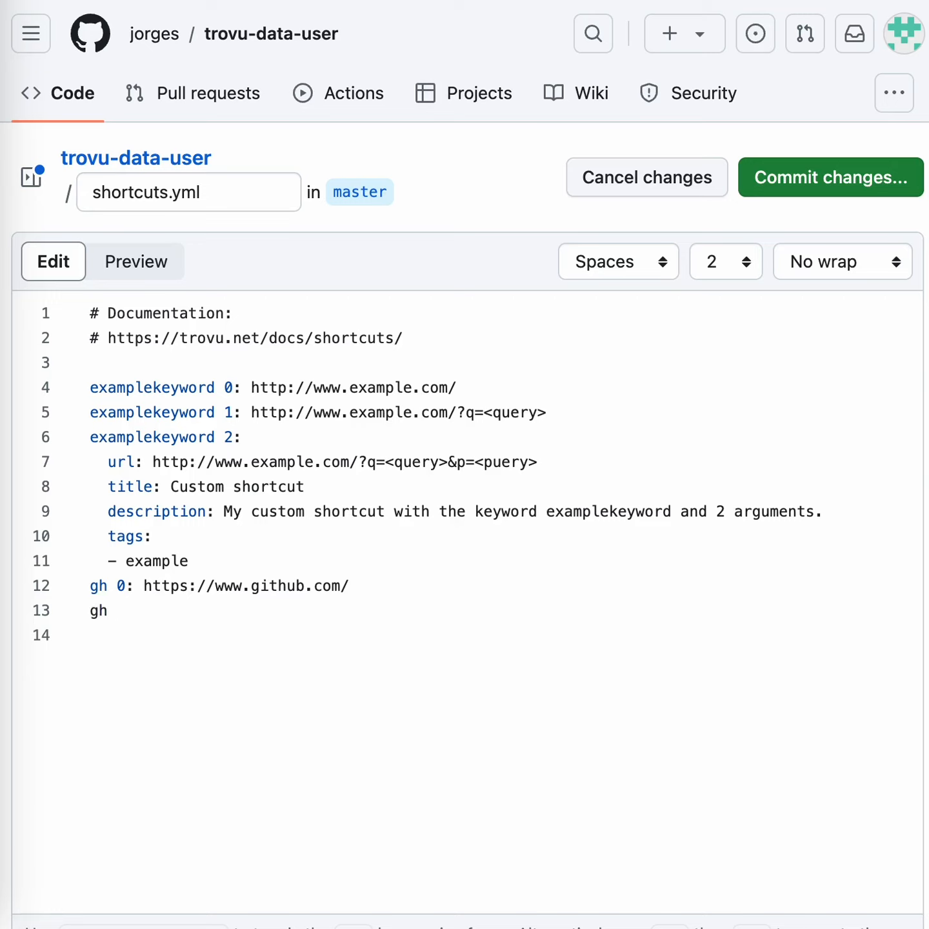
{"action": "type", "text": "1:"}
{"action": "key", "text": "Right"}
{"action": "key", "text": "alt+shift+Right"}
{"action": "key", "text": "alt+shift+Right"}
{"action": "key", "text": "alt+shift+Right"}
{"action": "key", "text": "alt+shift+Right"}
{"action": "key", "text": "alt+shift+Right"}
{"action": "key", "text": "super+c"}
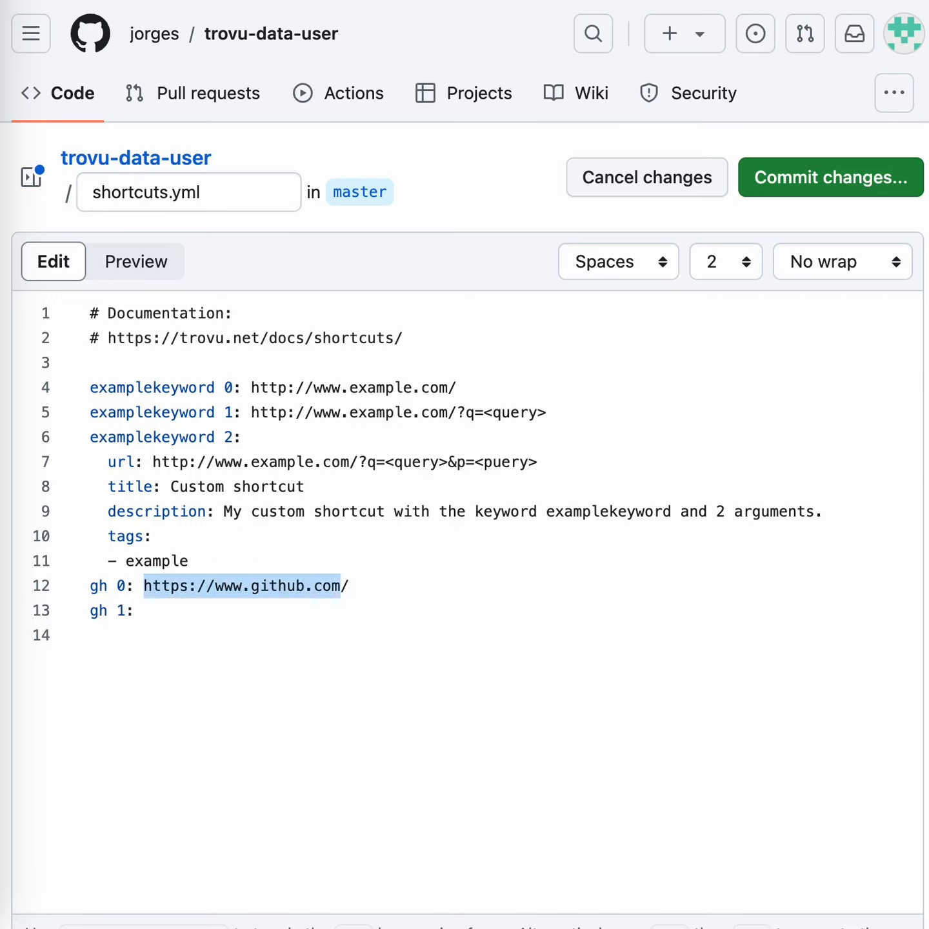
{"action": "key", "text": "Right"}
{"action": "key", "text": "Down"}
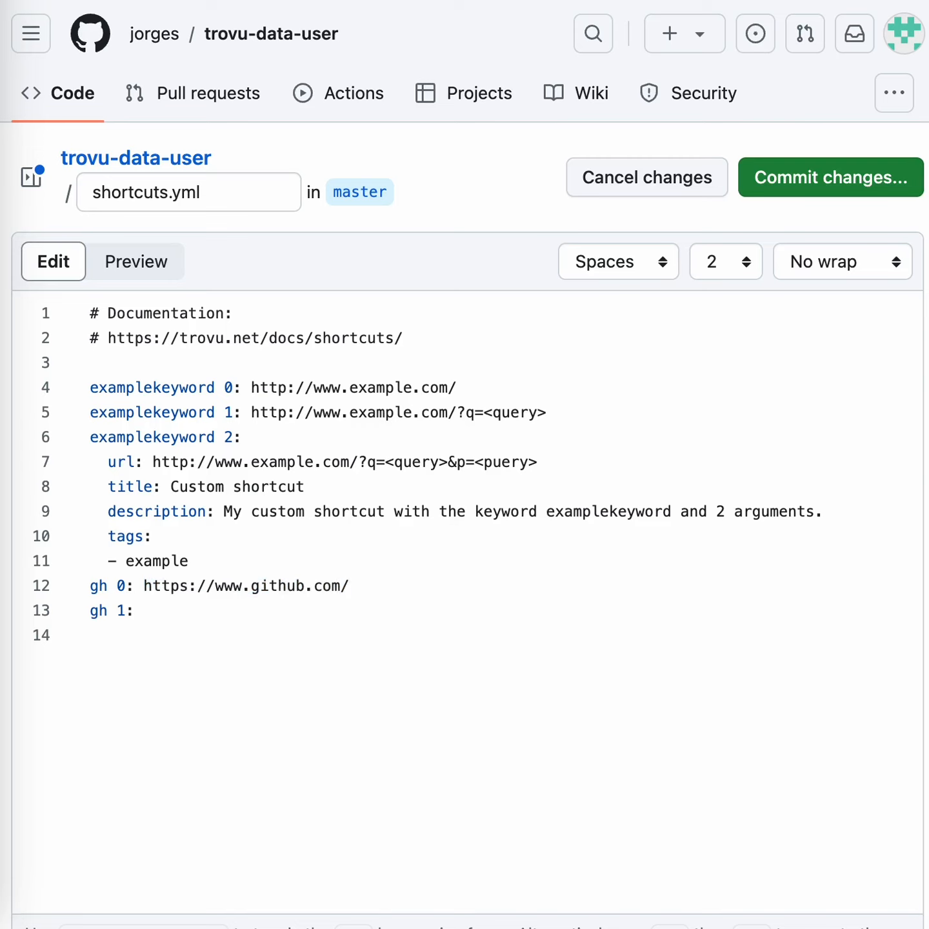
{"action": "key", "text": "super+v"}
{"action": "type", "text": "<user>"}
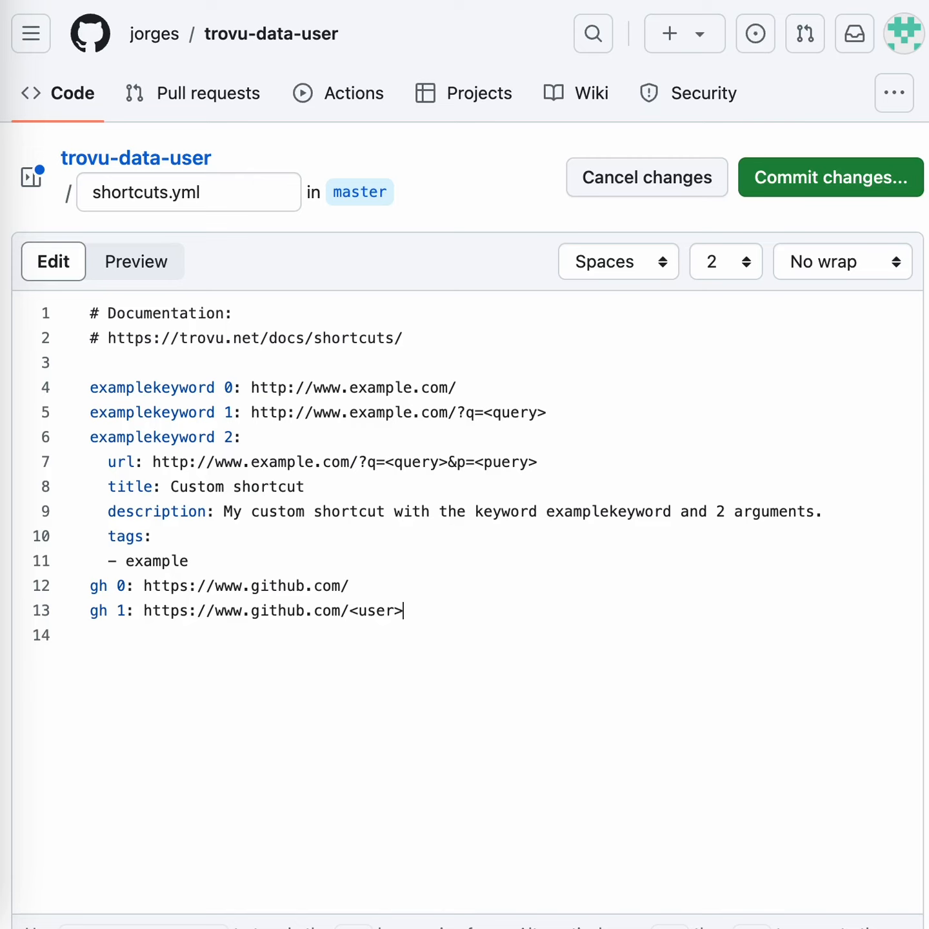
{"action": "key", "text": "Left"}
{"action": "key", "text": "Left"}
{"action": "key", "text": "Left"}
{"action": "key", "text": "Left"}
{"action": "key", "text": "Right"}
{"action": "key", "text": "Right"}
{"action": "key", "text": "Right"}
{"action": "key", "text": "Right"}
- Restructure the gh 0 shortcut so its address sits on an indented line under a "url:" key
{"action": "key", "text": "Up"}
{"action": "key", "text": "alt+Right"}
{"action": "key", "text": "alt+Right"}
{"action": "key", "text": "Right"}
{"action": "key", "text": "Right"}
{"action": "key", "text": "Return"}
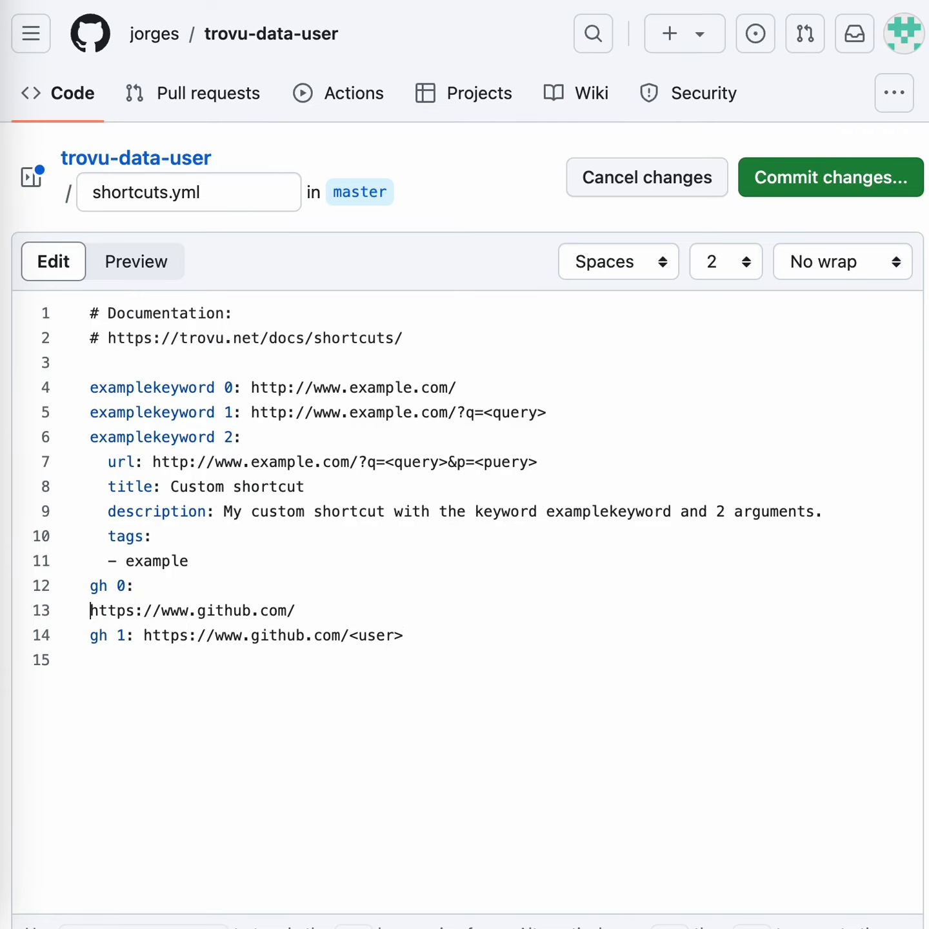
{"action": "key", "text": "Tab"}
{"action": "type", "text": "url"}
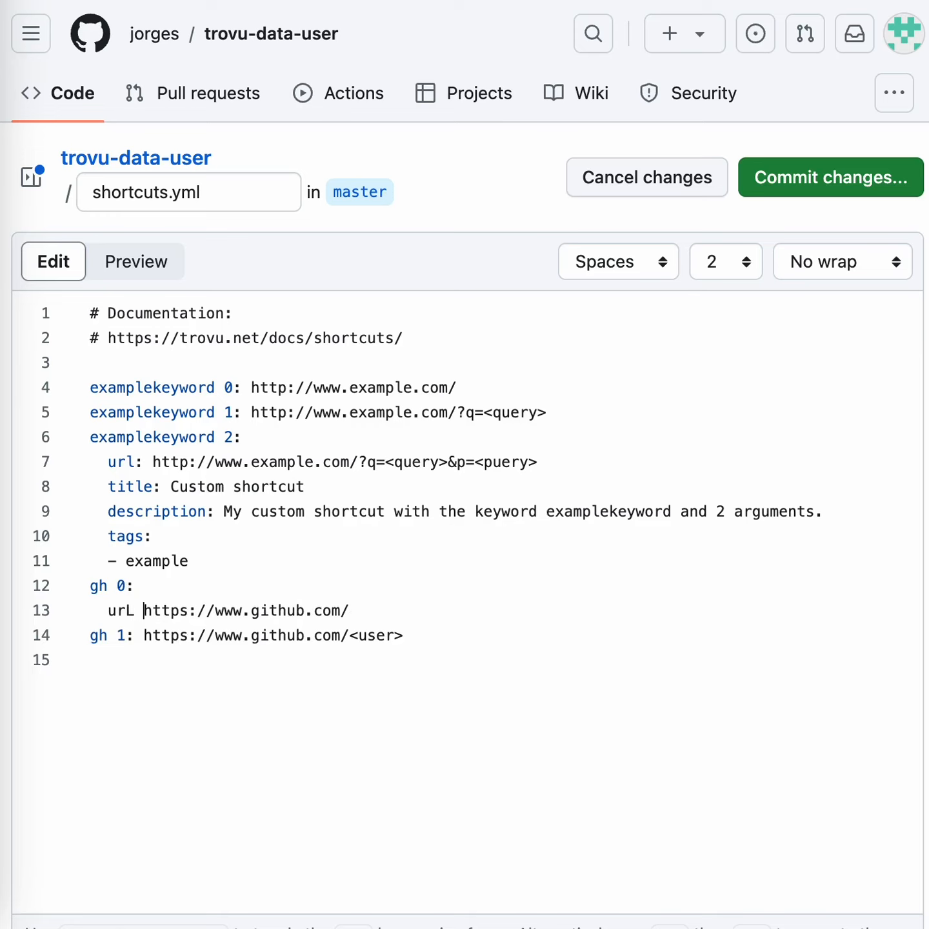
{"action": "key", "text": "BackSpace"}
{"action": "type", "text": "l:"}
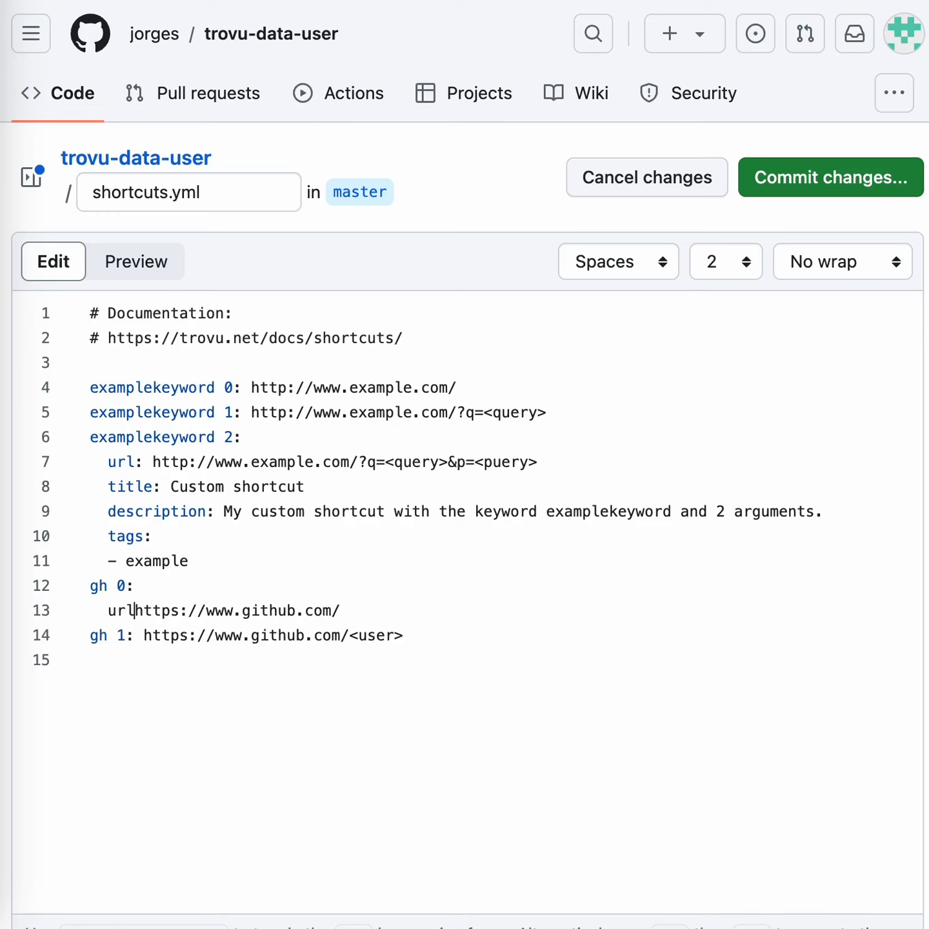
- Restructure the gh 1 shortcut the same way, with its address on an indented "url:" line
{"action": "key", "text": "Down"}
{"action": "key", "text": "Left"}
{"action": "key", "text": "Return"}
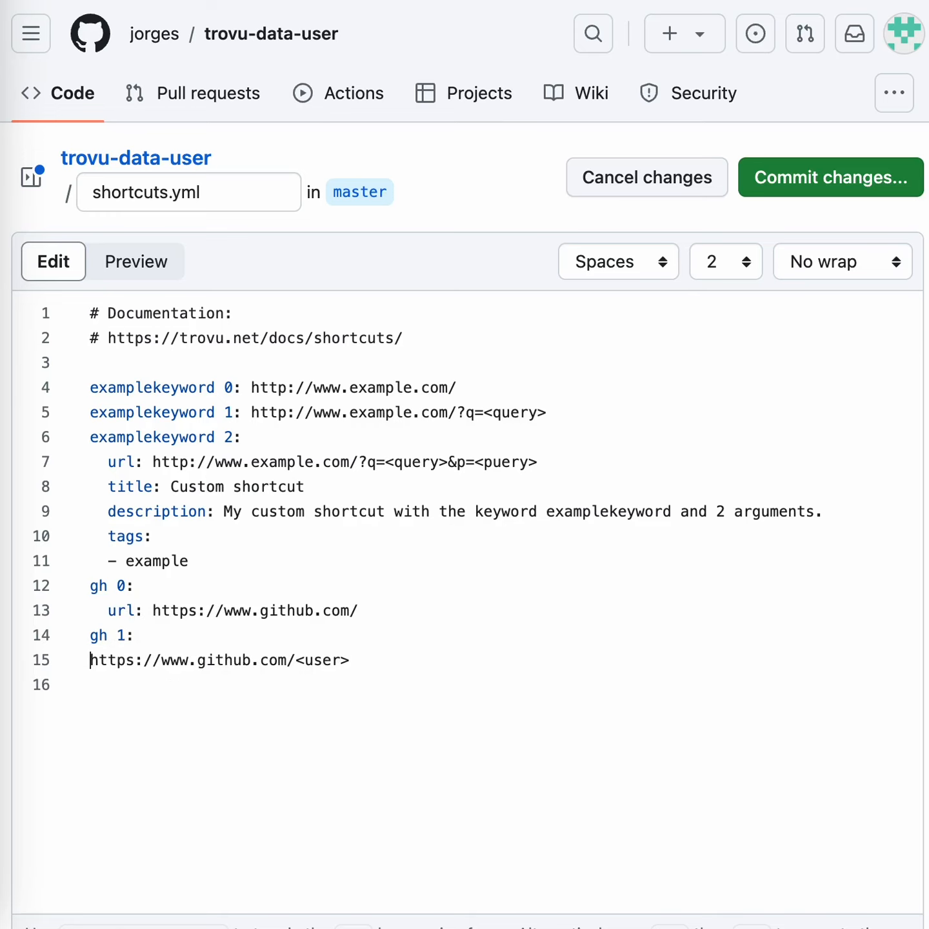
{"action": "key", "text": "Tab"}
{"action": "type", "text": "url:"}
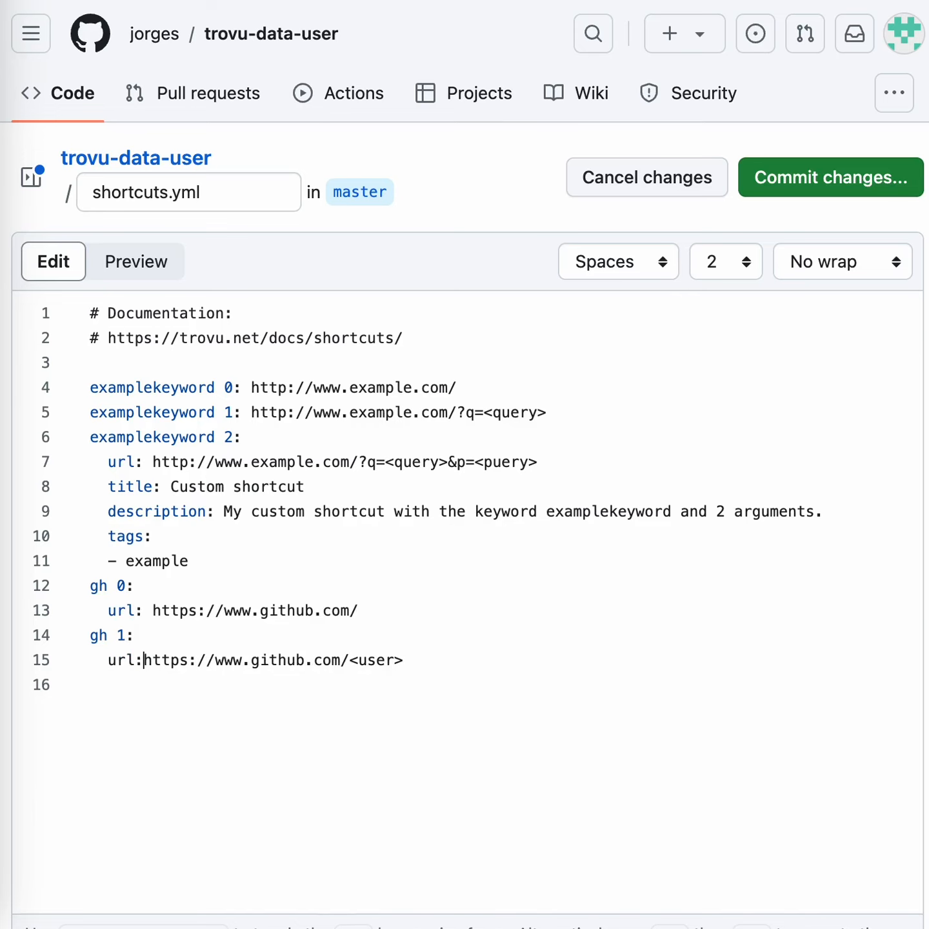
- Add the line "title: My personal Github shortcut" above the URL of the gh 0 shortcut
{"action": "key", "text": "Up"}
{"action": "key", "text": "Up"}
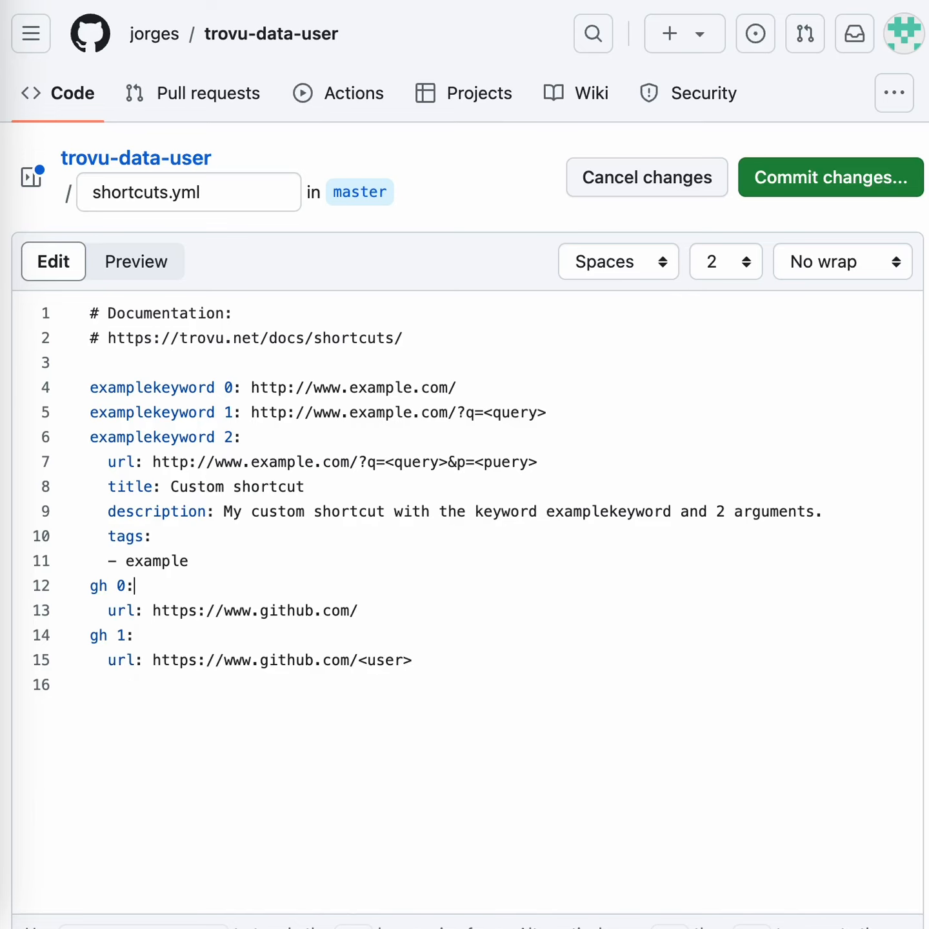
{"action": "key", "text": "Return"}
{"action": "key", "text": "Tab"}
{"action": "type", "text": "t"}
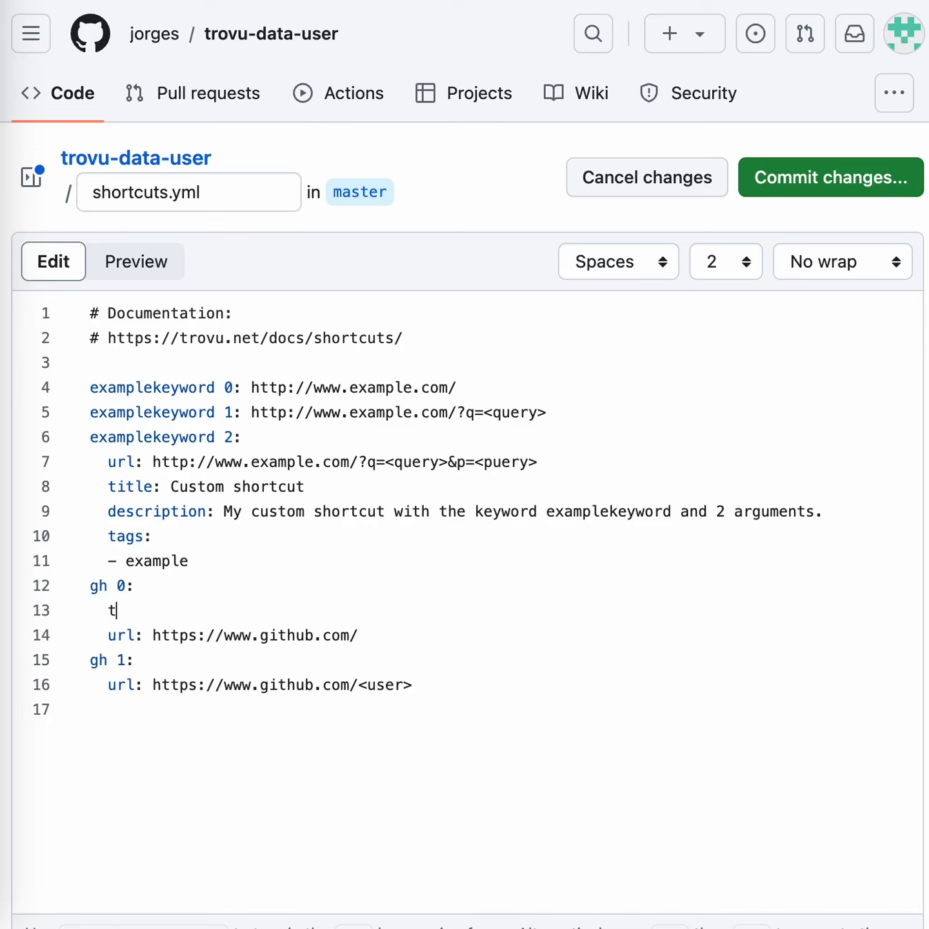
{"action": "type", "text": "itle: My perco"}
{"action": "key", "text": "BackSpace"}
{"action": "key", "text": "BackSpace"}
{"action": "type", "text": "sonal "}
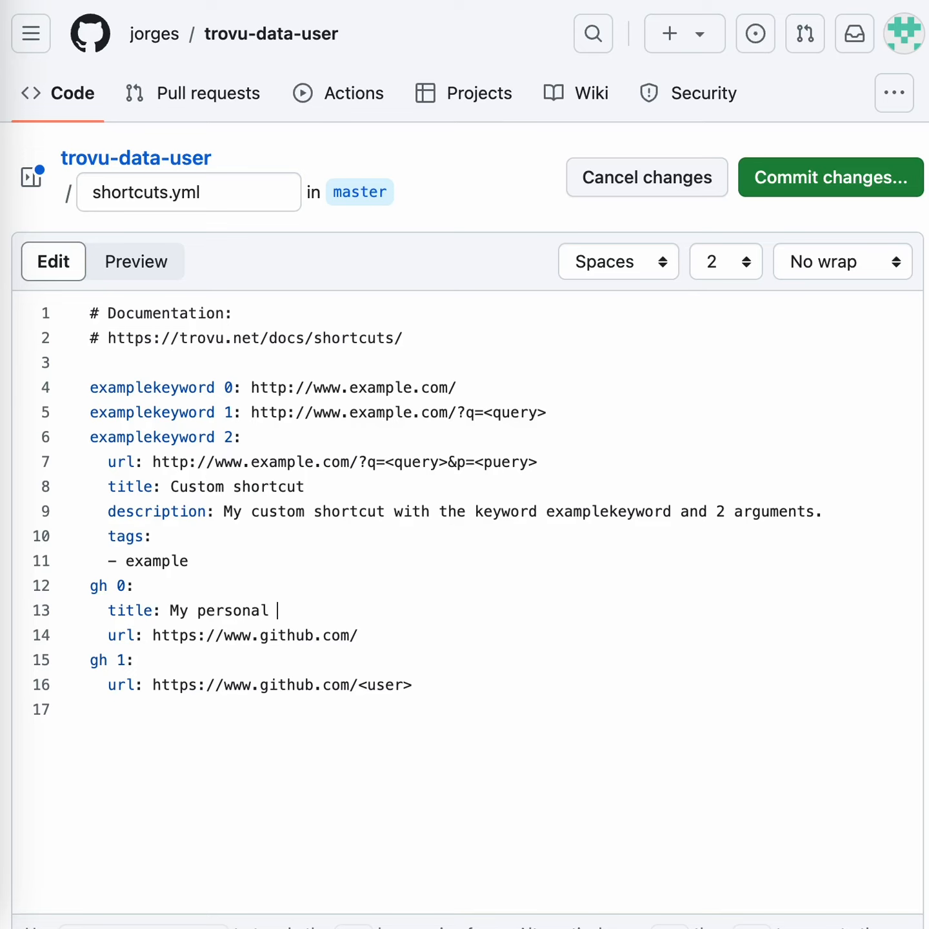
{"action": "type", "text": "Github shortcut"}
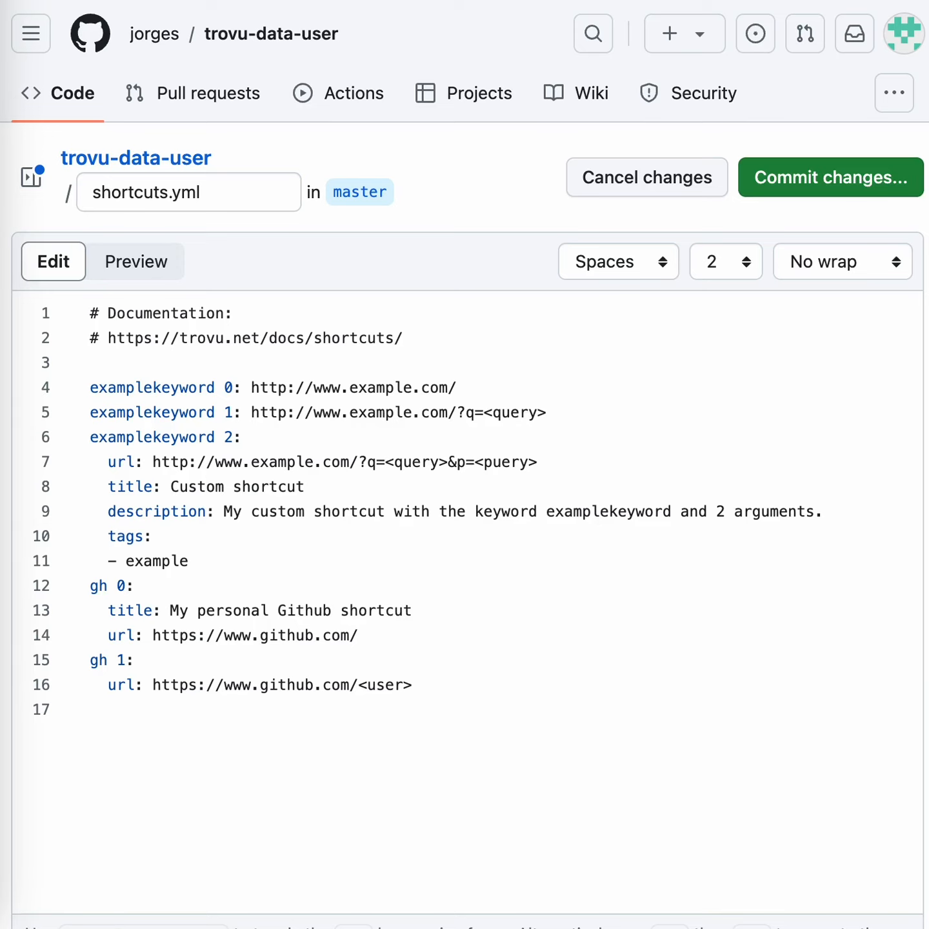
- Add an "include:" block with "key: g 0" below the URL of the gh 1 shortcut
{"action": "key", "text": "Down"}
{"action": "key", "text": "Down"}
{"action": "key", "text": "Down"}
{"action": "key", "text": "Return"}
{"action": "type", "text": "include:"}
{"action": "key", "text": "Return"}
{"action": "type", "text": "key: "}
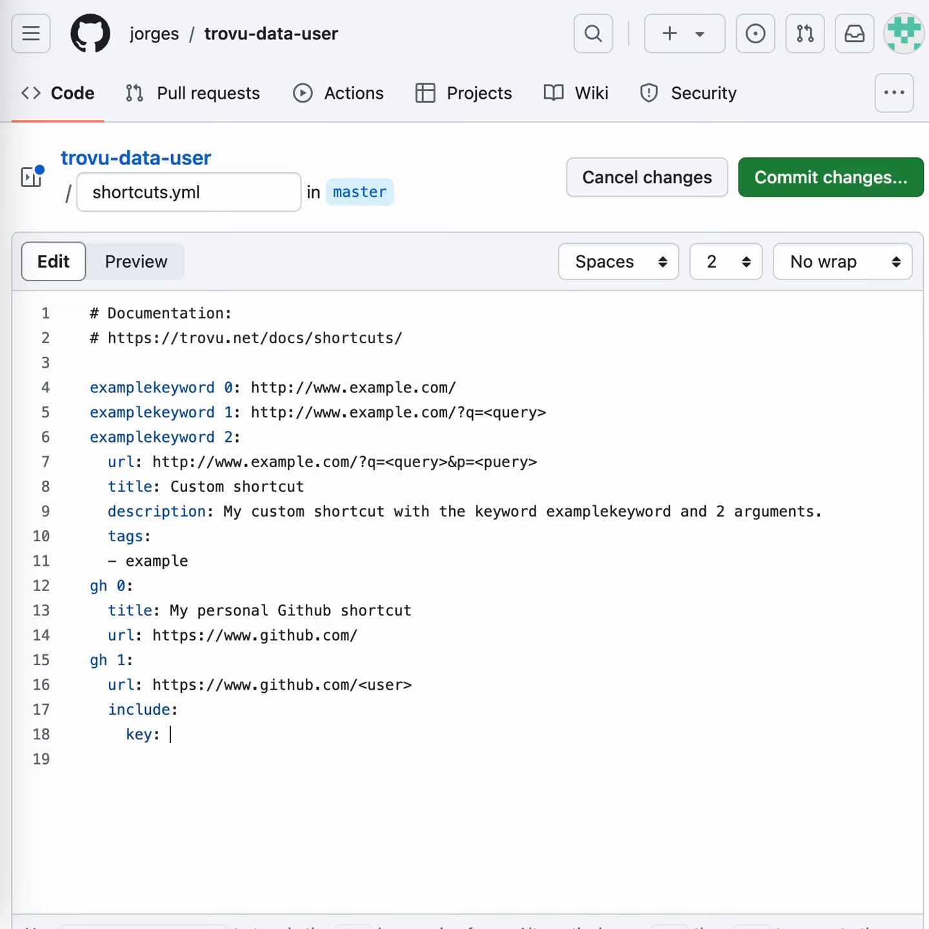
{"action": "type", "text": "g 0"}
{"action": "key", "text": "Up"}
{"action": "key", "text": "Up"}
{"action": "key", "text": "Up"}
{"action": "key", "text": "Left"}
{"action": "key", "text": "alt+shift+Left"}
{"action": "key", "text": "alt+shift+Left"}
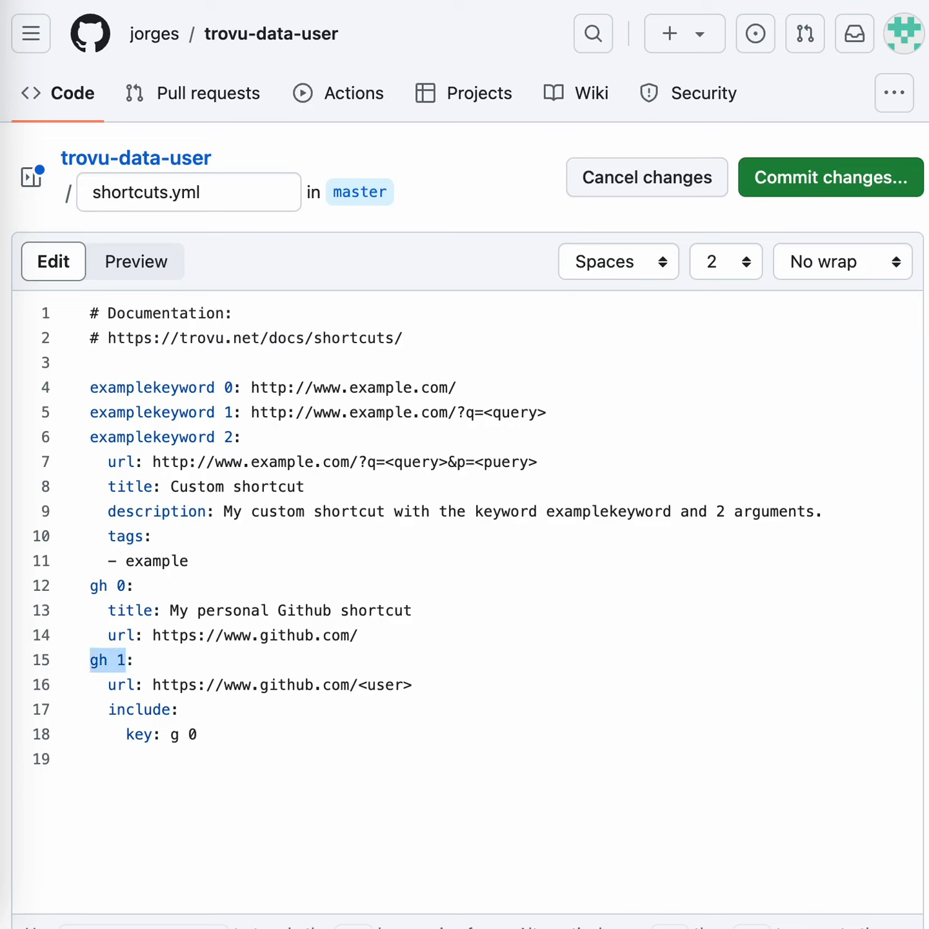
{"action": "key", "text": "Right"}
- Correct the include key of the gh 1 shortcut to "gh 0"
{"action": "key", "text": "Down"}
{"action": "key", "text": "Down"}
{"action": "key", "text": "Down"}
{"action": "key", "text": "Down"}
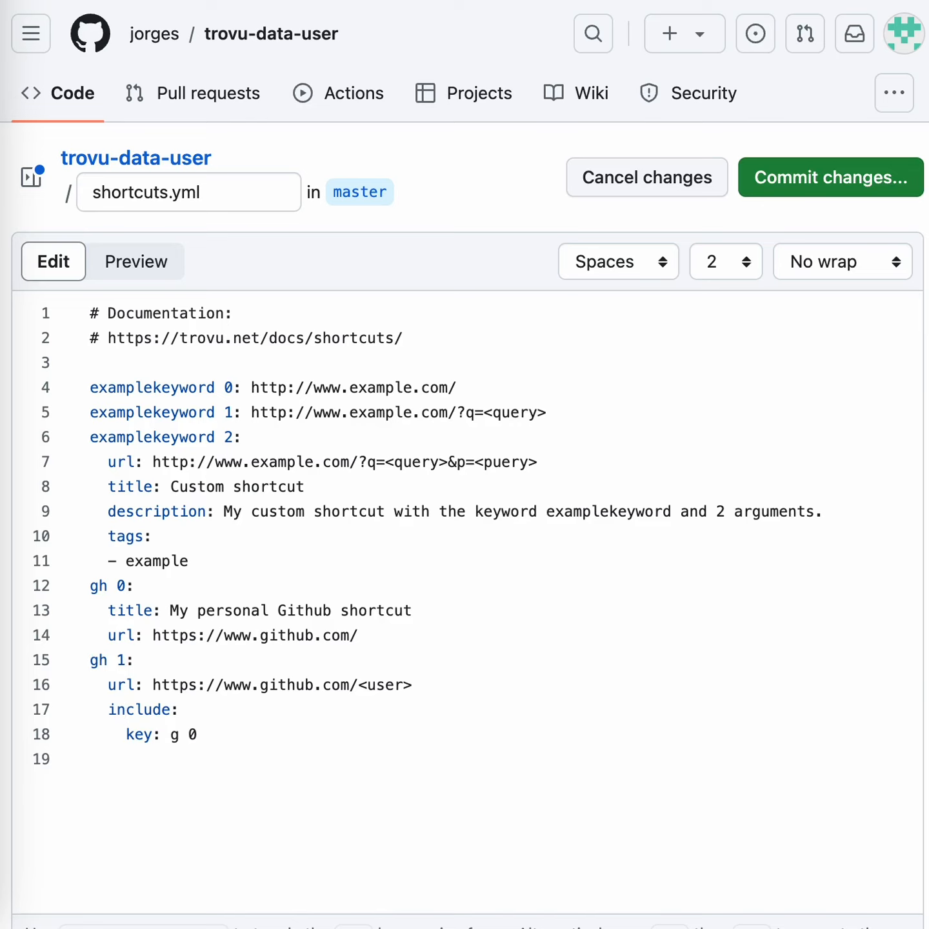
{"action": "key", "text": "Up"}
{"action": "key", "text": "alt+Right"}
{"action": "key", "text": "Right"}
{"action": "key", "text": "Right"}
{"action": "type", "text": "h"}
{"action": "key", "text": "Left"}
{"action": "key", "text": "Left"}
{"action": "key", "text": "shift+Right"}
{"action": "key", "text": "shift+Right"}
{"action": "key", "text": "shift+Right"}
{"action": "key", "text": "shift+Right"}
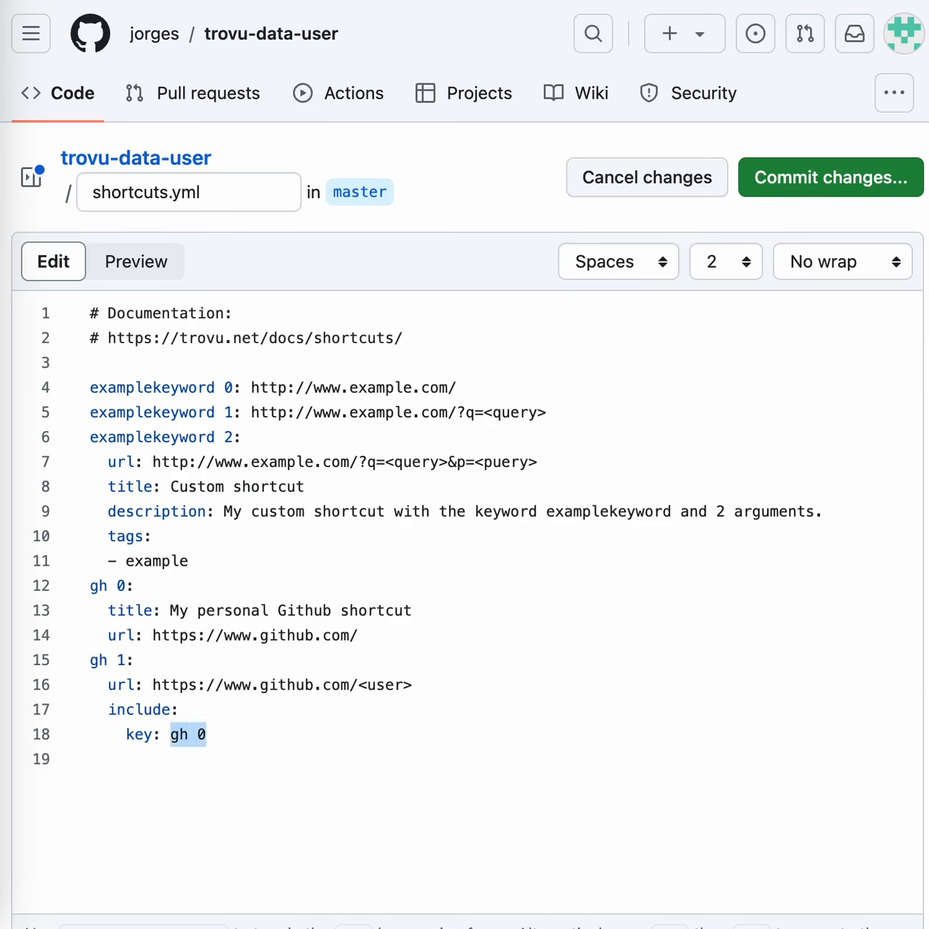
{"action": "key", "text": "Right"}
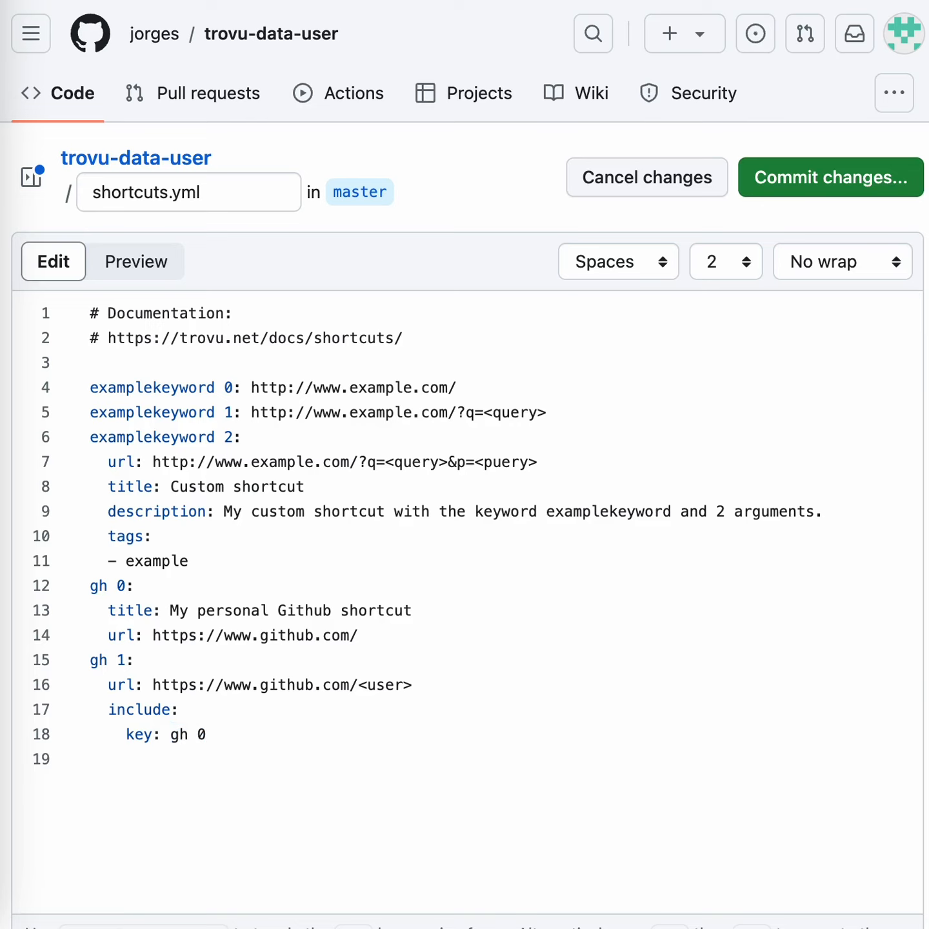
- Add a new top-level shortcut "n 1:" with an "include:" block at the end of the file
{"action": "key", "text": "Return"}
{"action": "key", "text": "BackSpace"}
{"action": "key", "text": "BackSpace"}
{"action": "type", "text": "n 1:"}
{"action": "key", "text": "Return"}
{"action": "type", "text": "include:"}
{"action": "key", "text": "Return"}
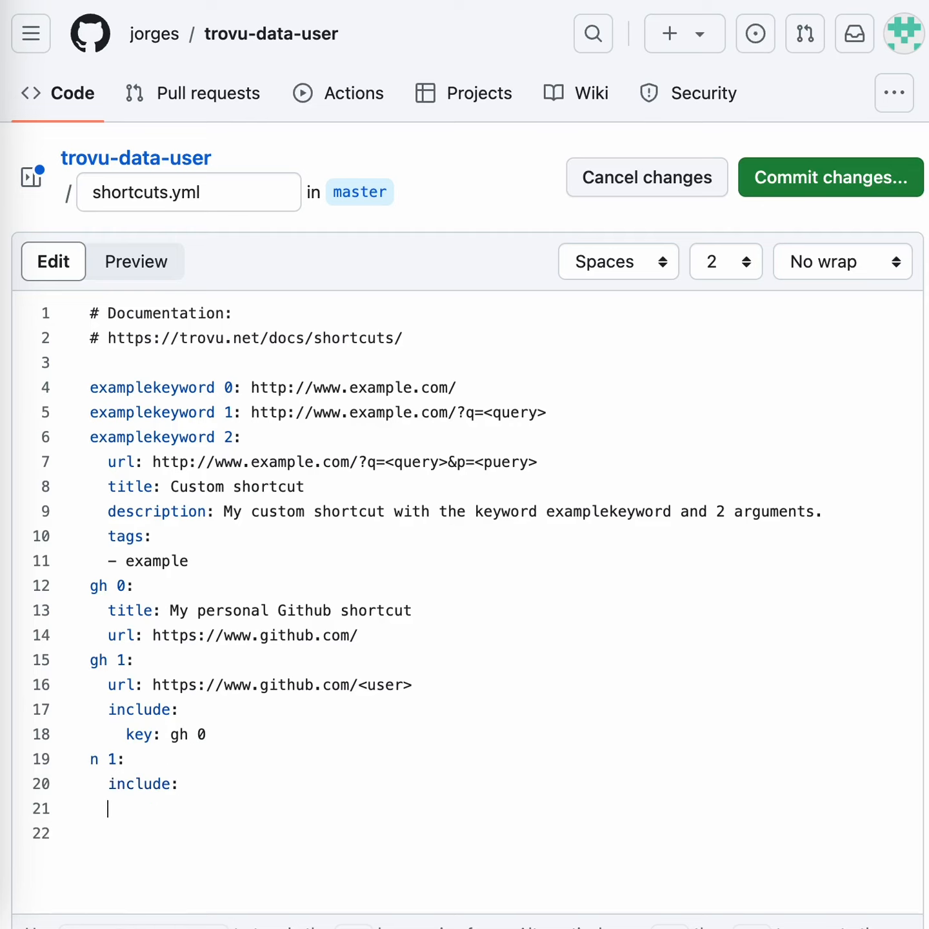
- Fill the n 1 include block with "key: npm 1" and "namespace: o", and commit shortcuts.yml to master
{"action": "type", "text": "key: npm 1"}
{"action": "key", "text": "Return"}
{"action": "type", "text": "name"}
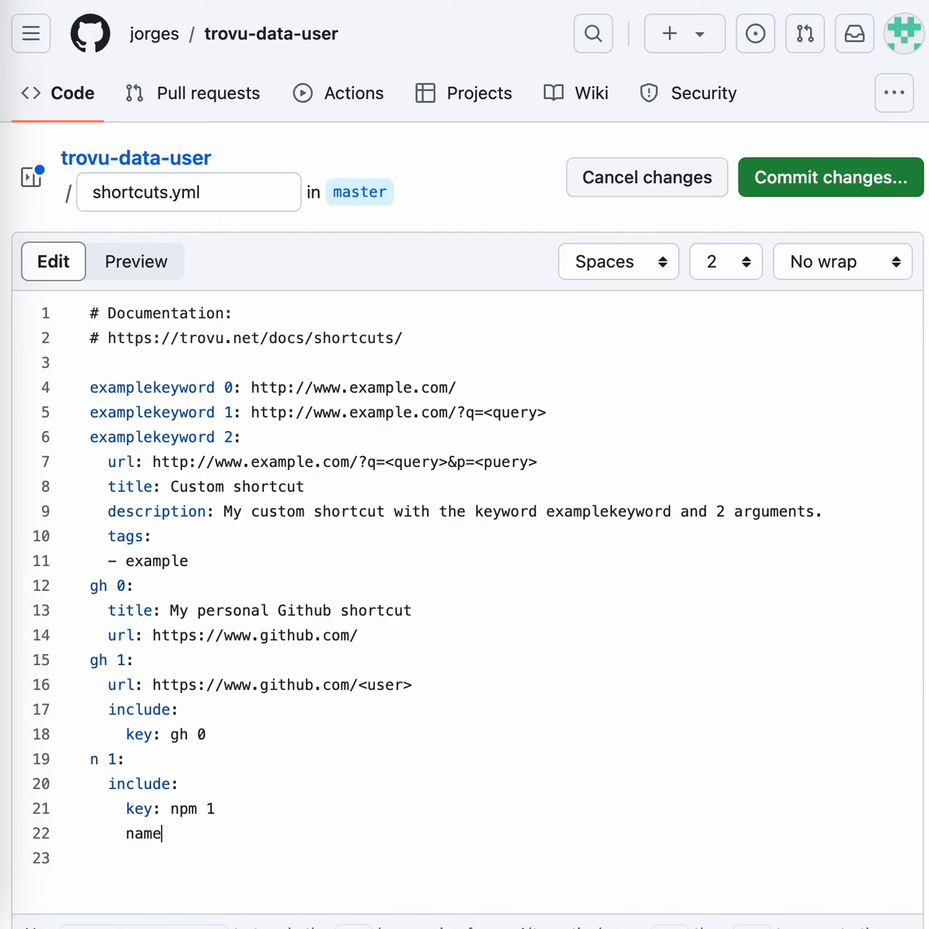
{"action": "type", "text": "space: o"}
{"action": "left_click", "coordinate": [823, 197]}
{"action": "left_click", "coordinate": [643, 763]}
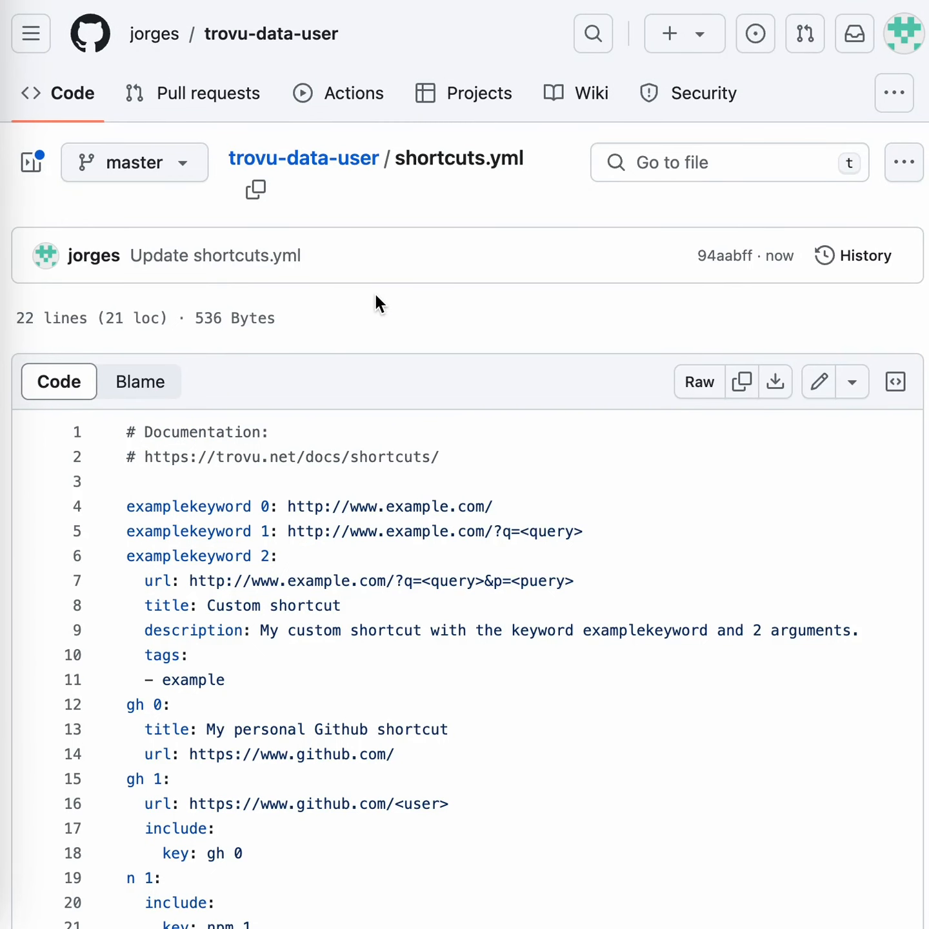
- Open the trovu.net home page in a new private browser window
{"action": "key", "text": "super+shift+n"}
{"action": "type", "text": "tro"}
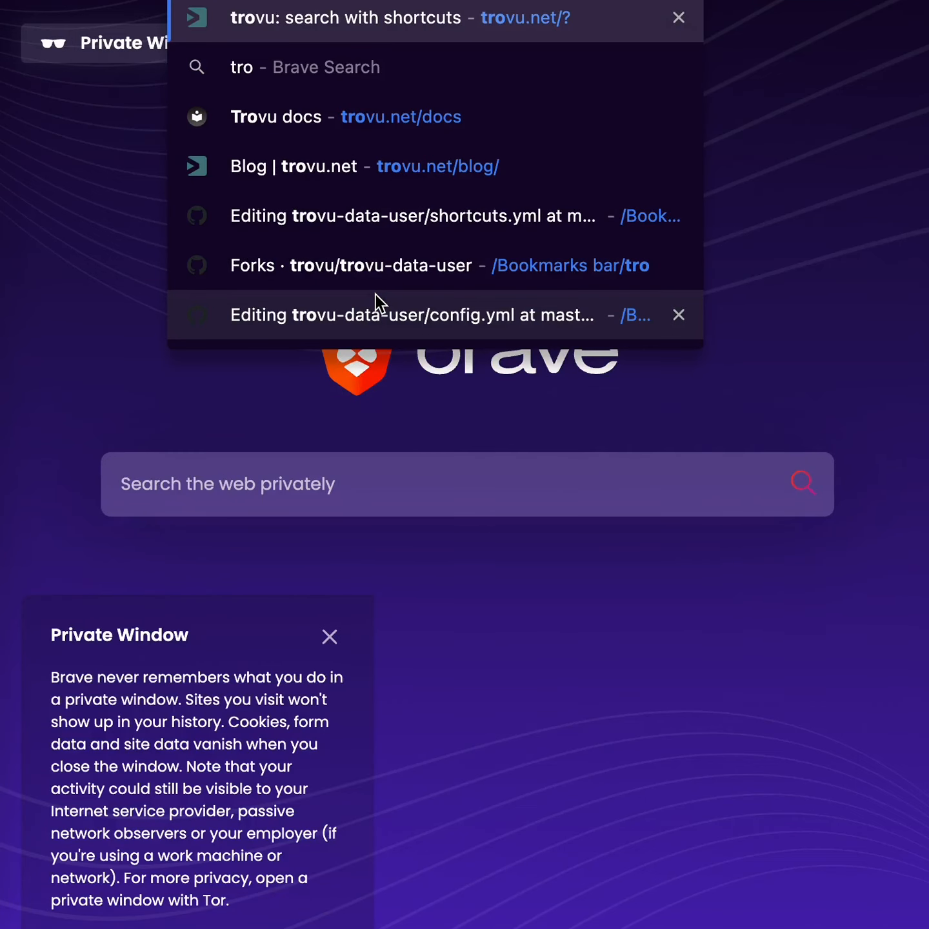
{"action": "key", "text": "Return"}
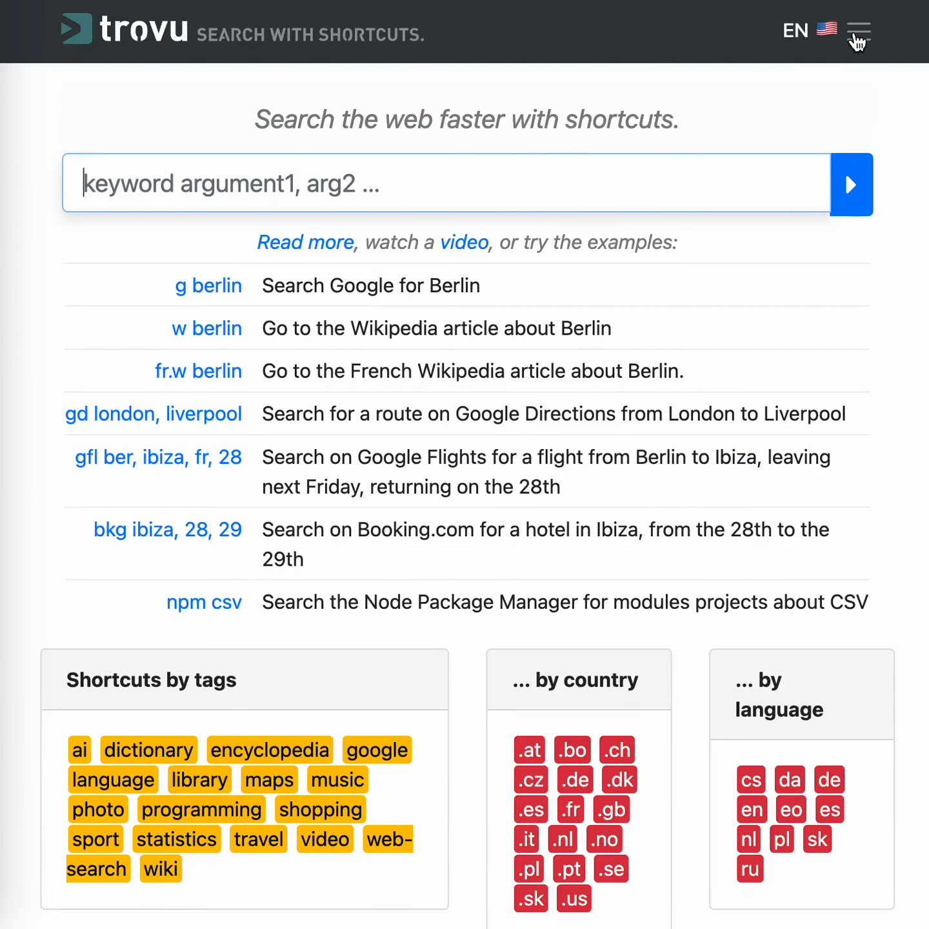
- Enter the account's GitHub username in the advanced settings and close the settings to apply the personal configuration
{"action": "left_click", "coordinate": [817, 31]}
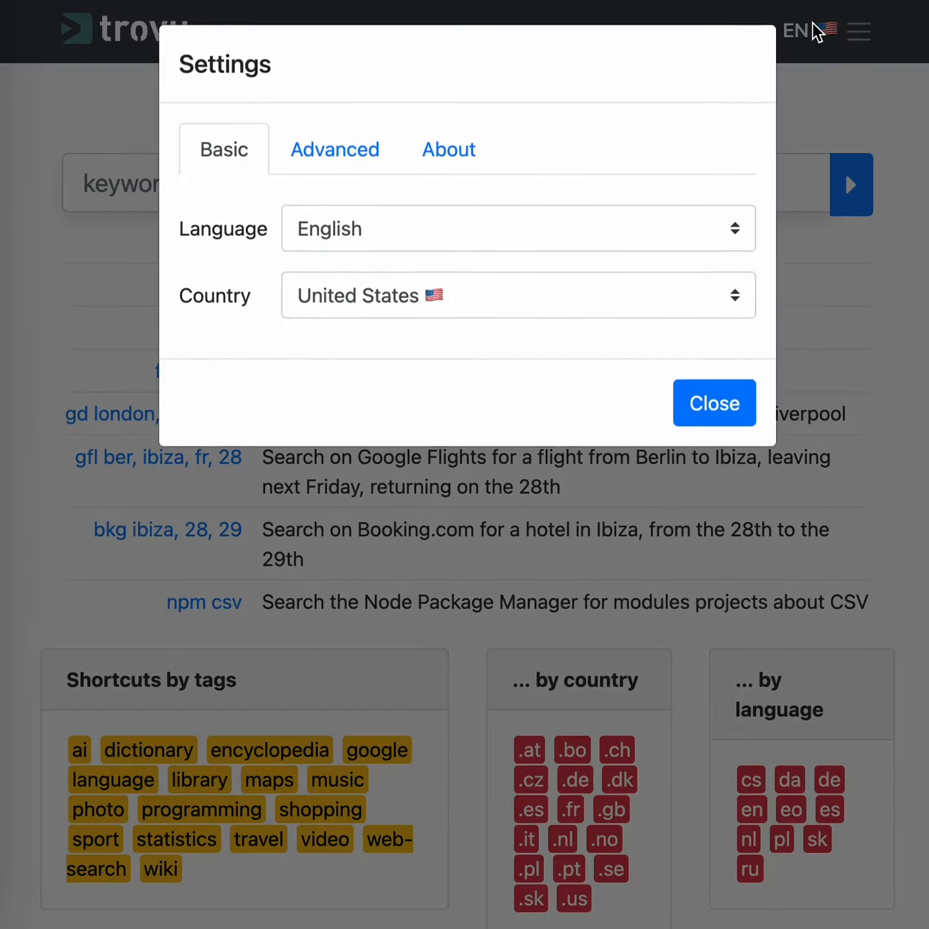
{"action": "left_click", "coordinate": [357, 171]}
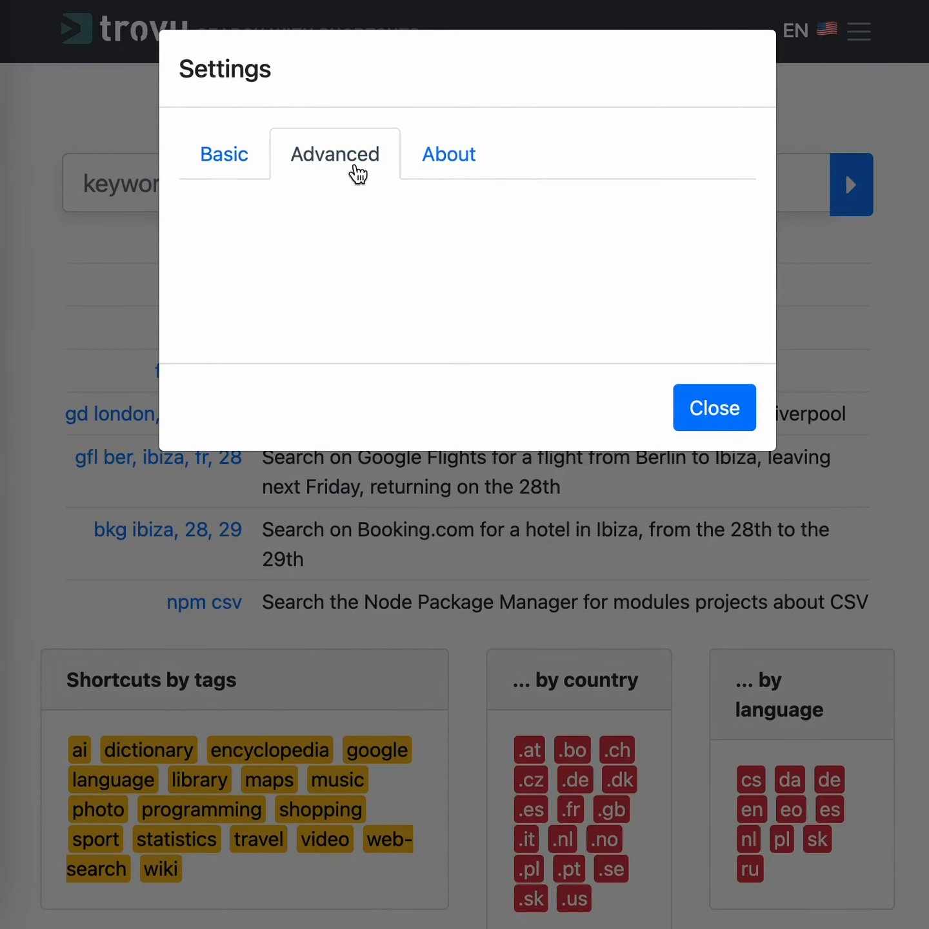
{"action": "left_click", "coordinate": [288, 325]}
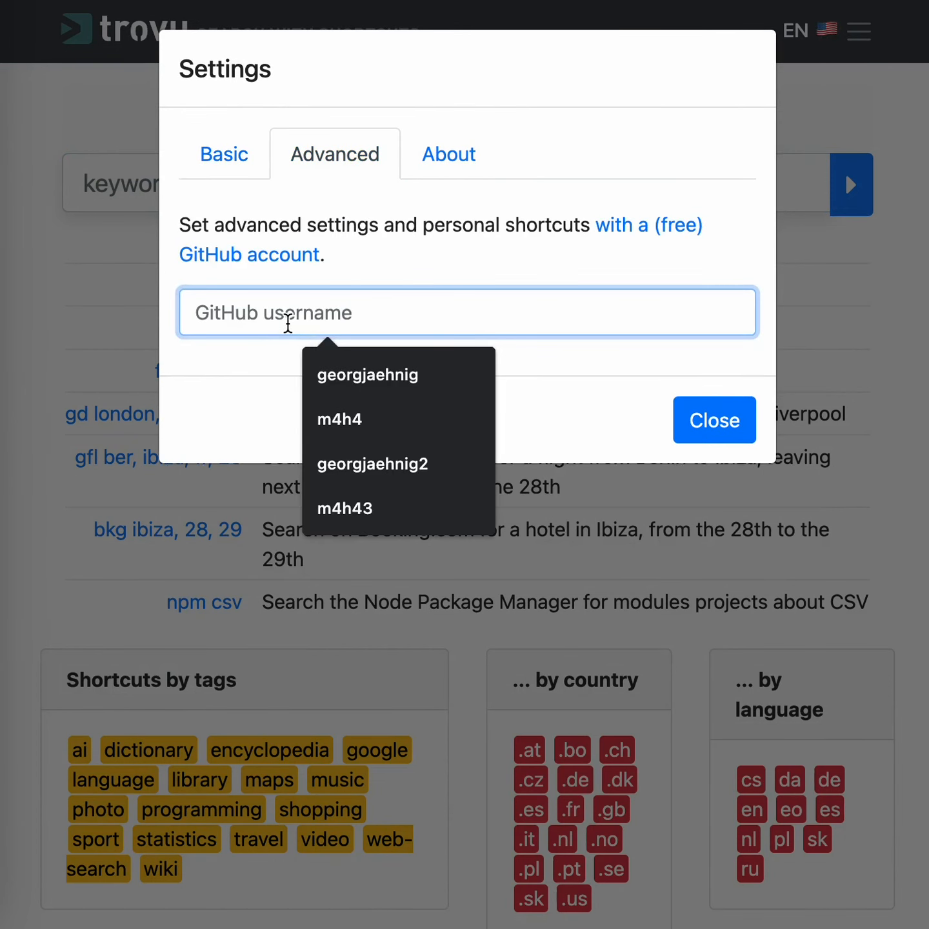
{"action": "type", "text": "jorges"}
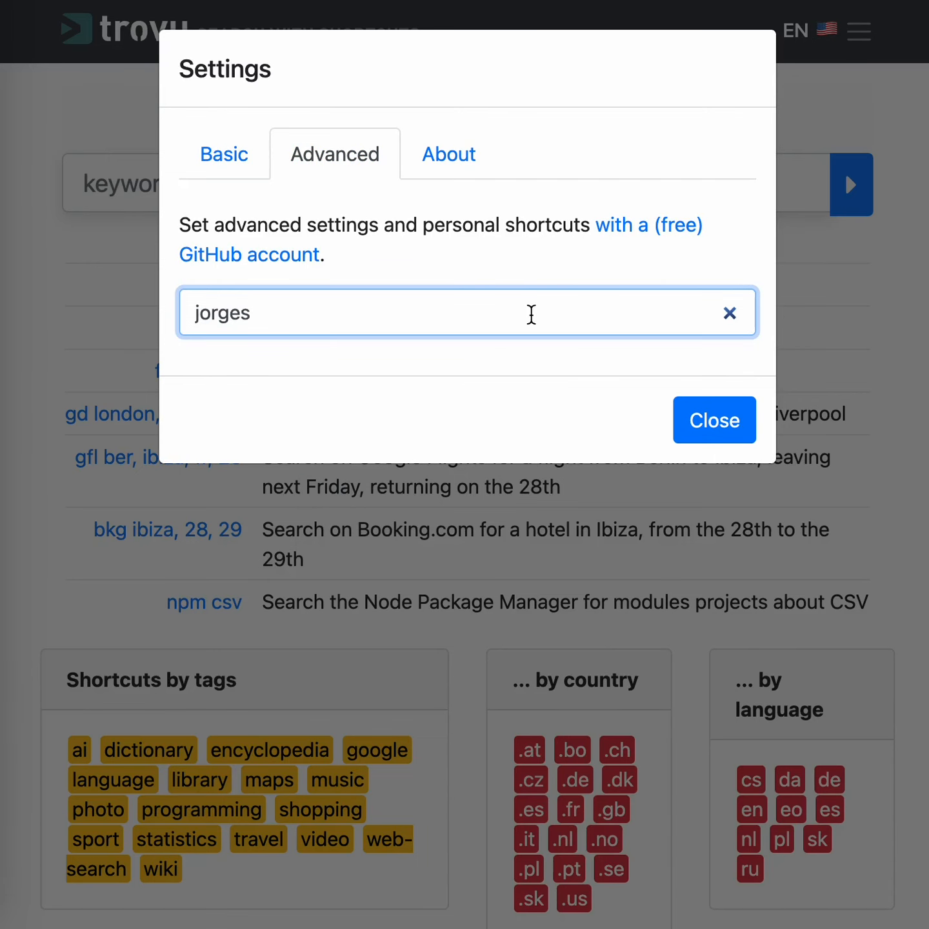
{"action": "left_click", "coordinate": [724, 426]}
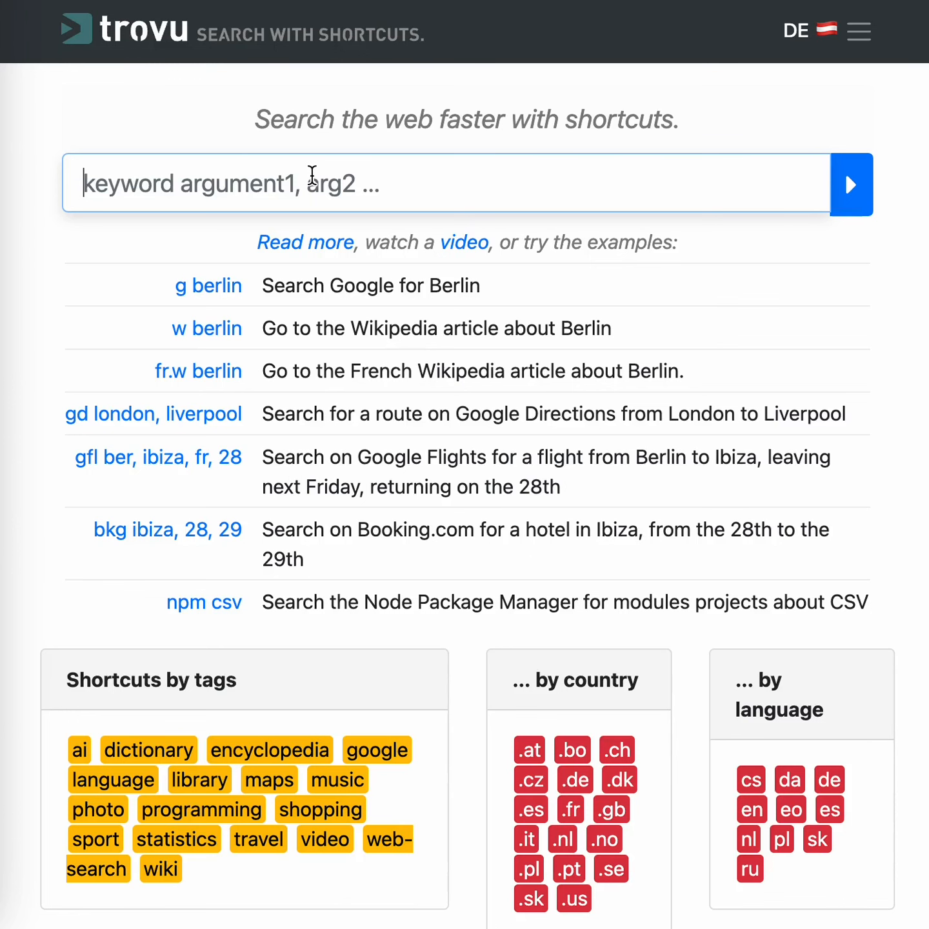
- Run the personal gh shortcut with the account's GitHub username as argument, and return to the query page
{"action": "type", "text": "gh"}
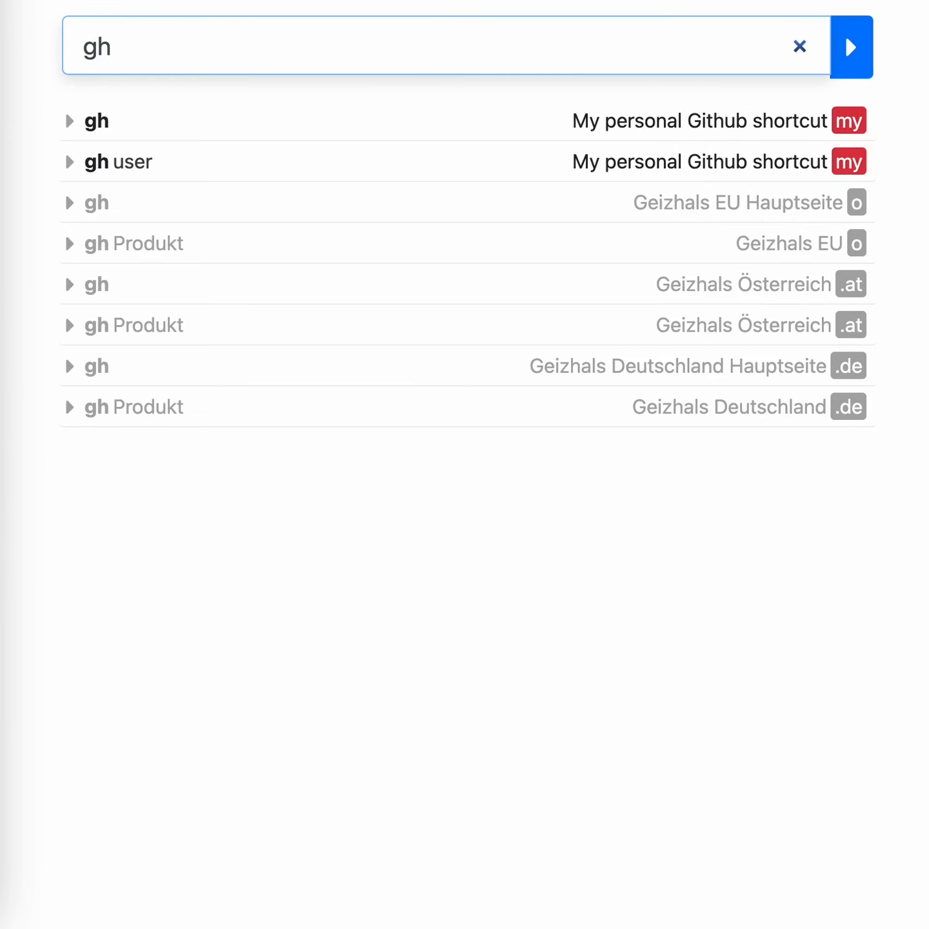
{"action": "type", "text": " jorges"}
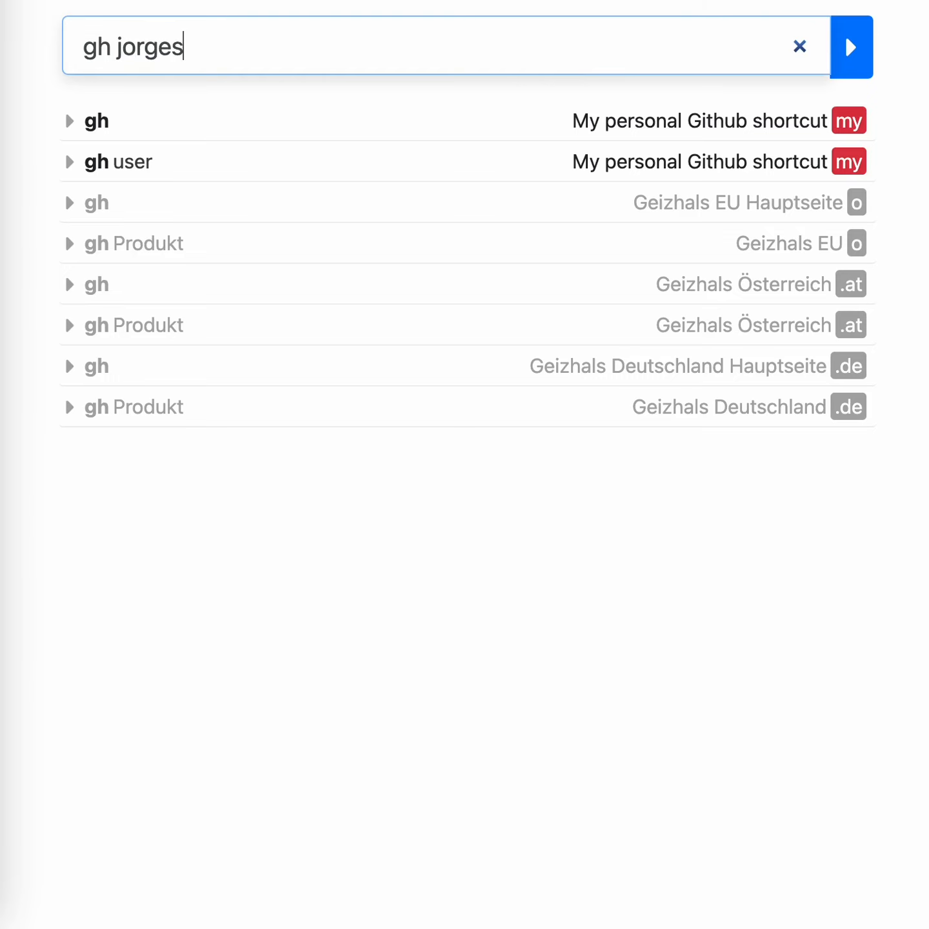
{"action": "key", "text": "Return"}
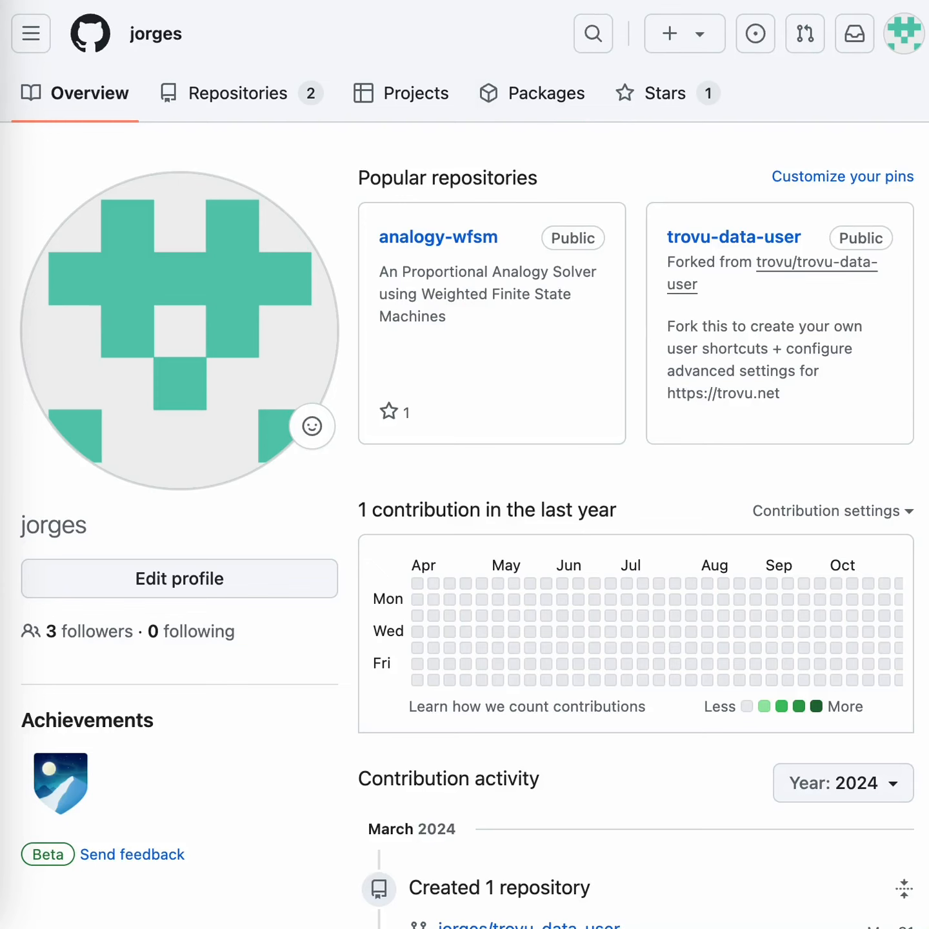
{"action": "key", "text": "super+Left"}
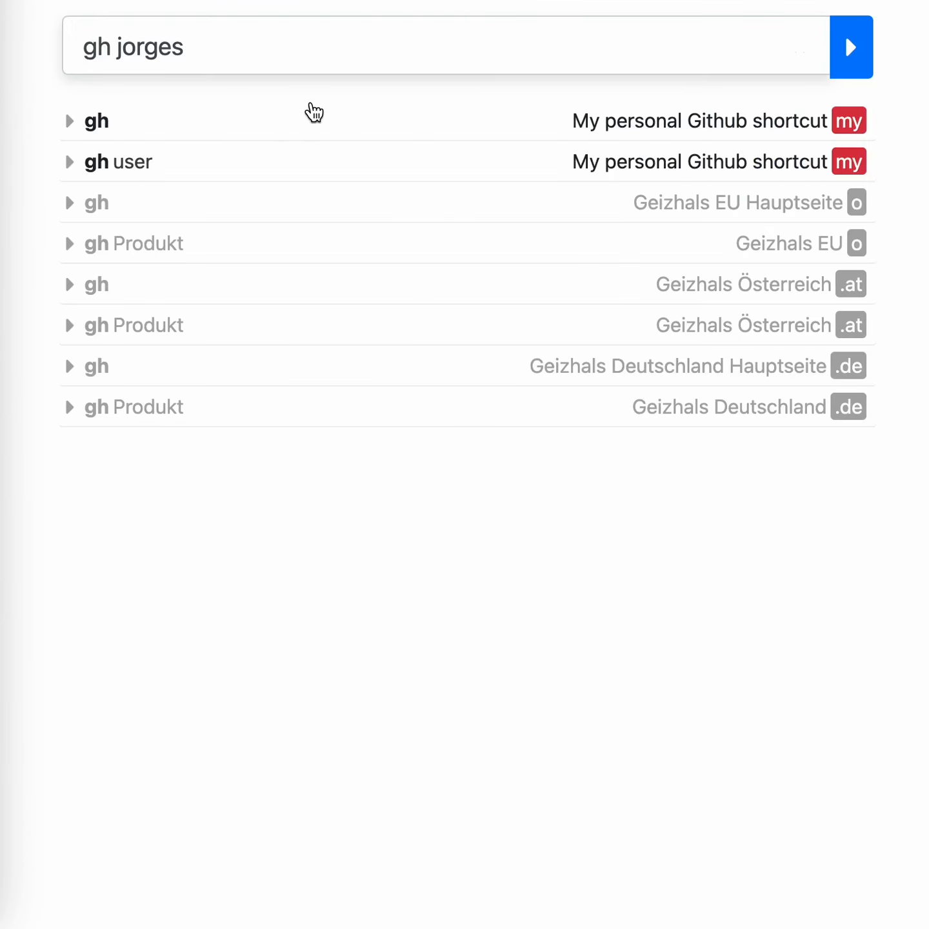
- Replace the query with "n" and extend it to "npm" to compare the suggested Node.js Package Manager shortcuts
{"action": "double_click", "coordinate": [231, 44]}
{"action": "left_click", "coordinate": [231, 43]}
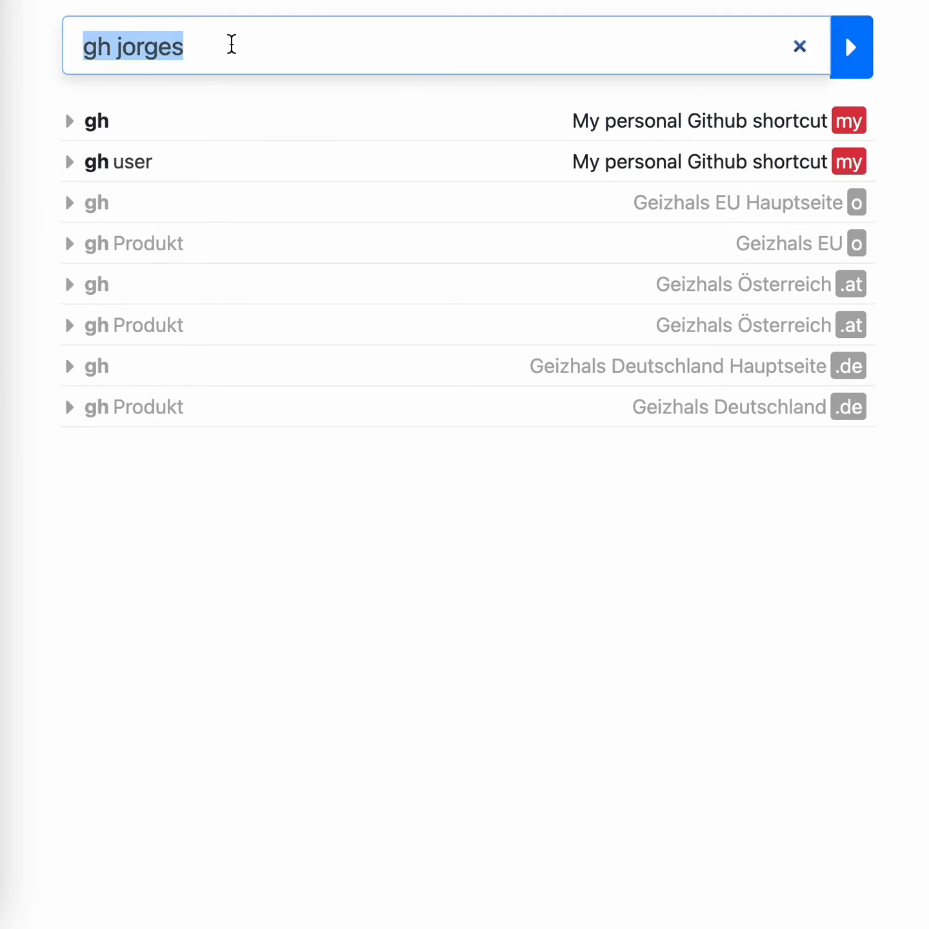
{"action": "type", "text": "n"}
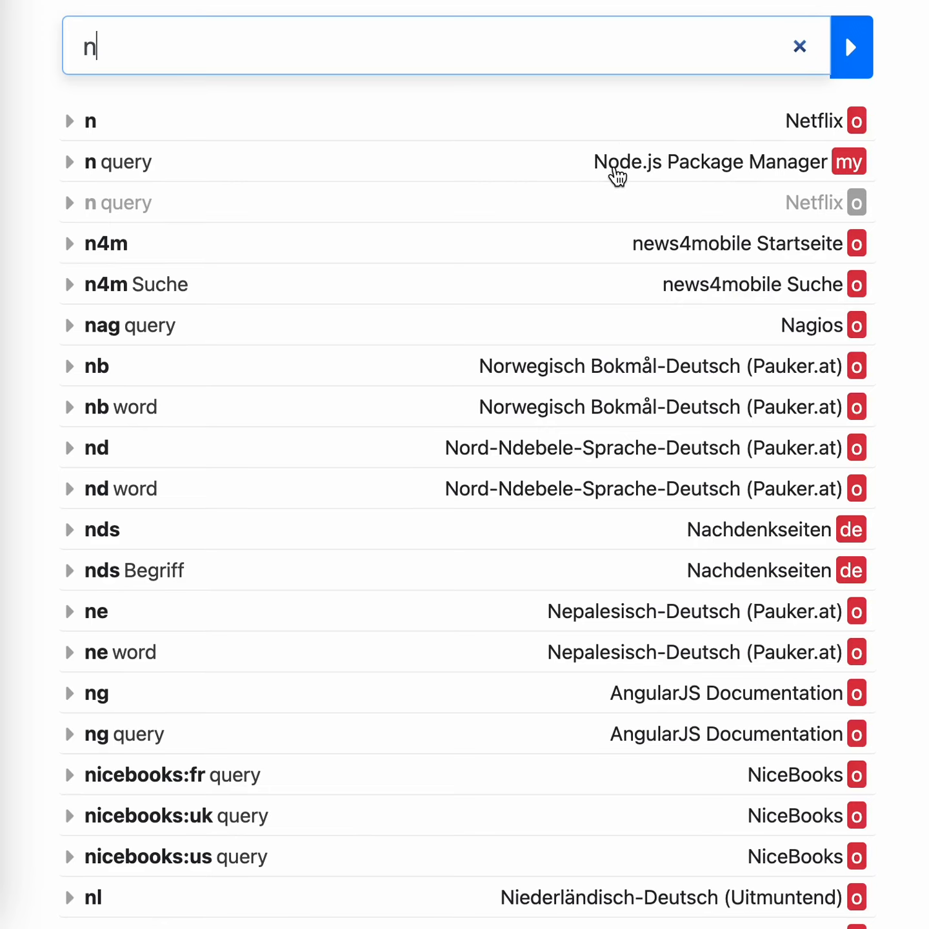
{"action": "type", "text": "pm"}
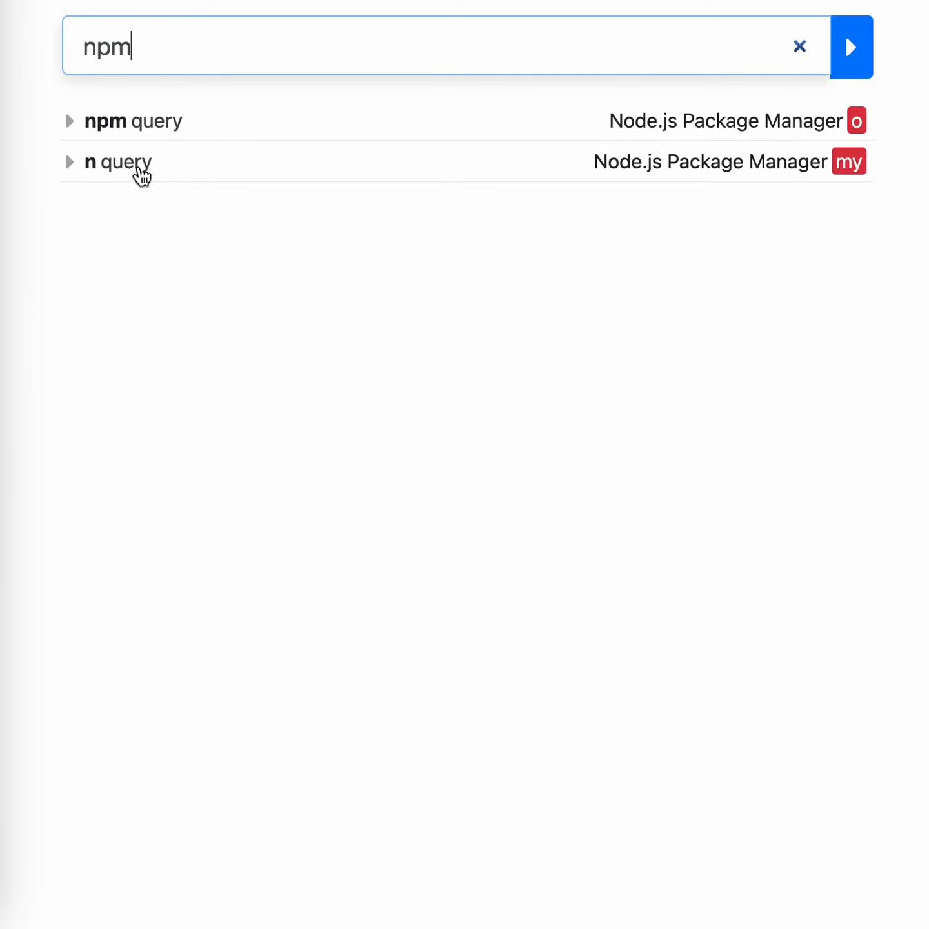
- Run the query "n yaml" and look through the npm package search results
{"action": "key", "text": "BackSpace"}
{"action": "key", "text": "BackSpace"}
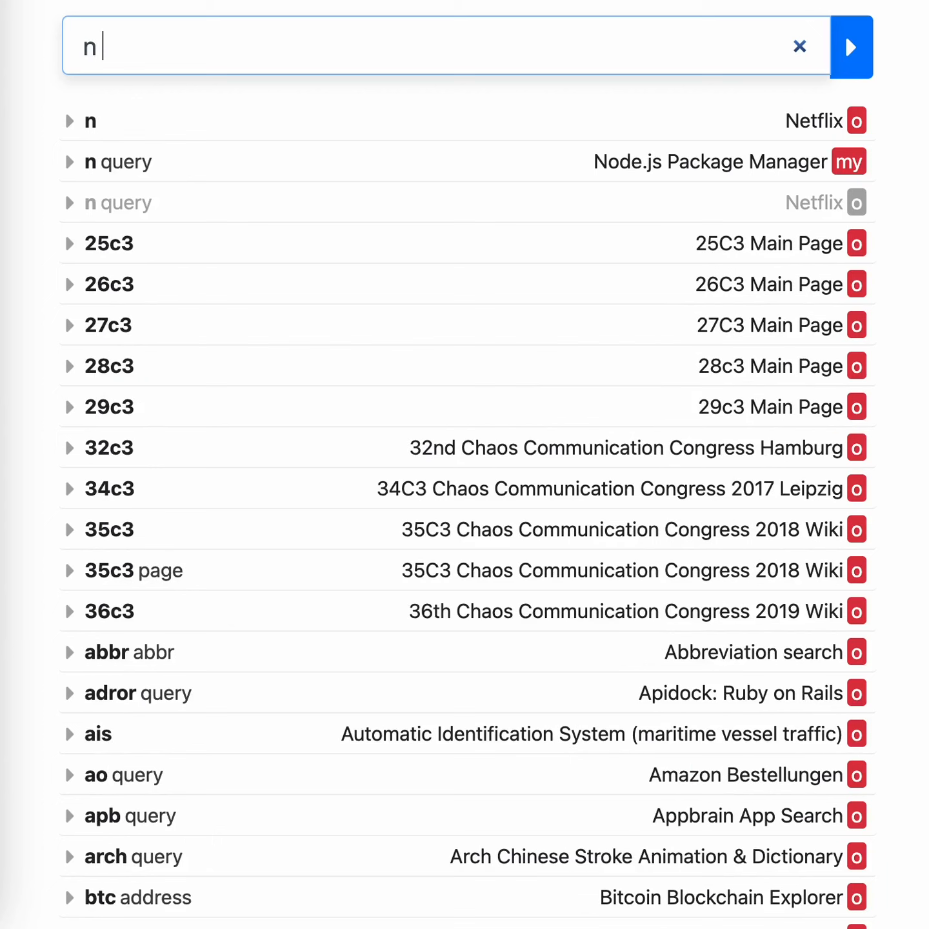
{"action": "type", "text": "yaml"}
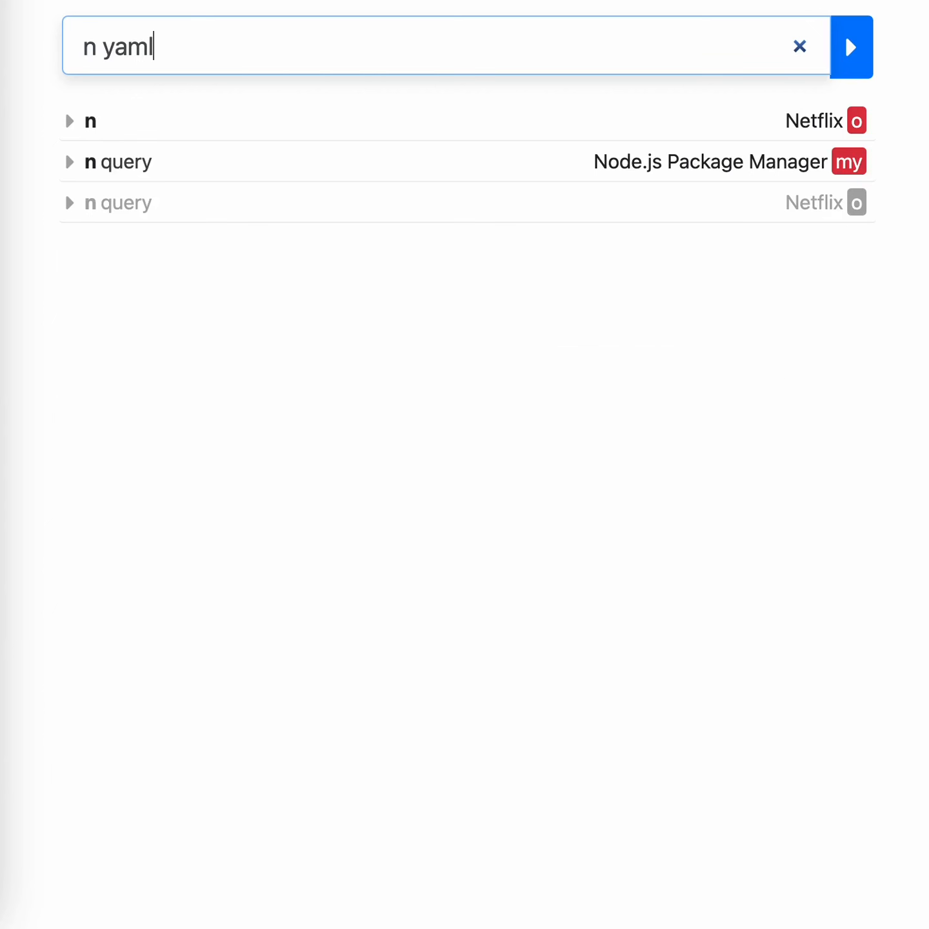
{"action": "key", "text": "Return"}
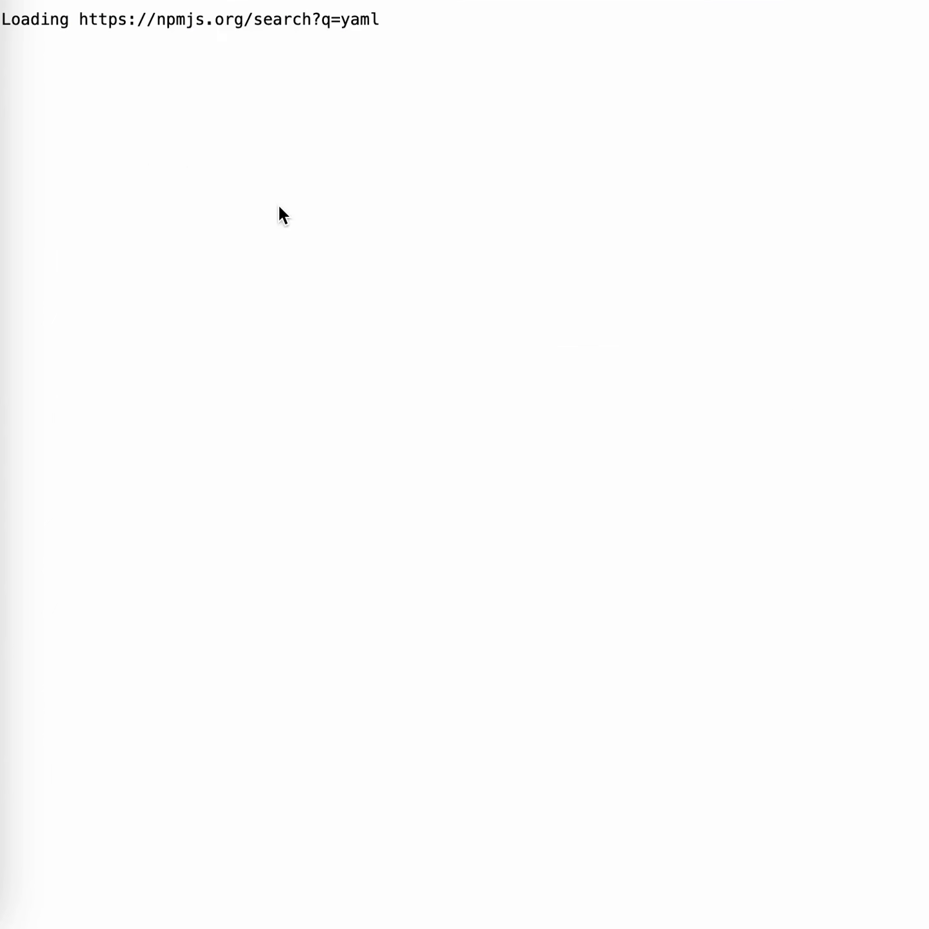
{"action": "scroll", "coordinate": [289, 543], "scroll_direction": "down", "scroll_amount": 3}
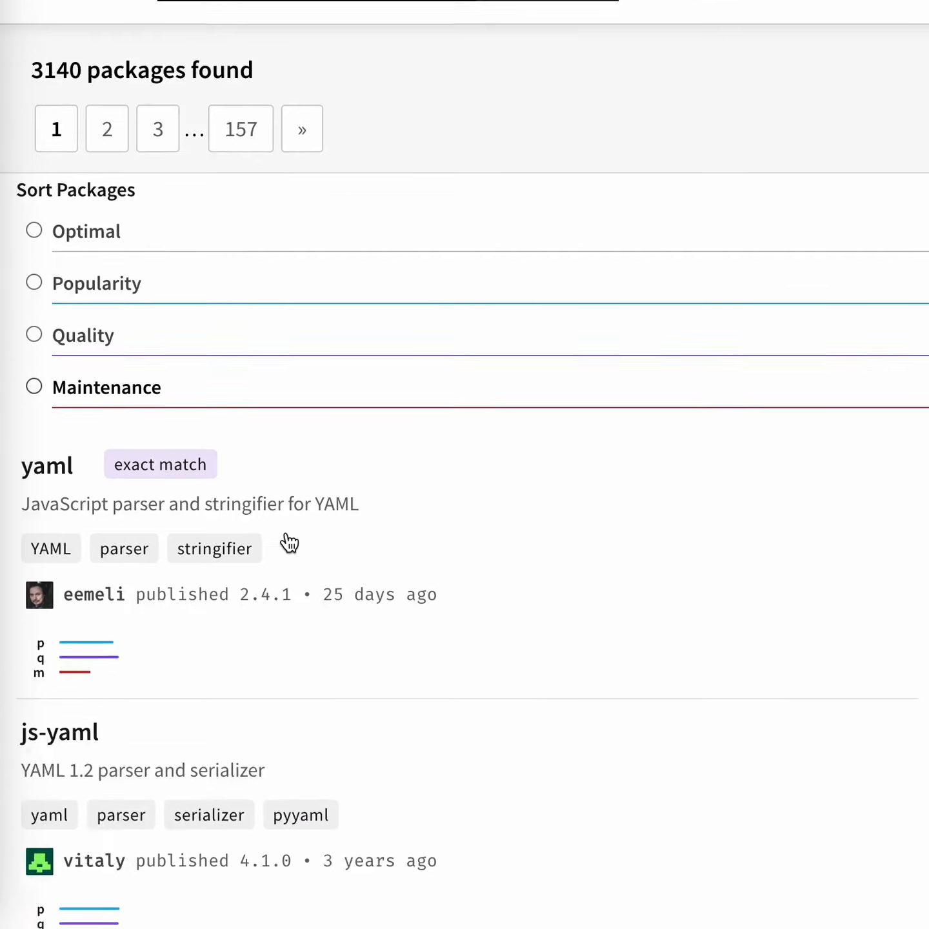
{"action": "scroll", "coordinate": [290, 542], "scroll_direction": "up", "scroll_amount": 3}
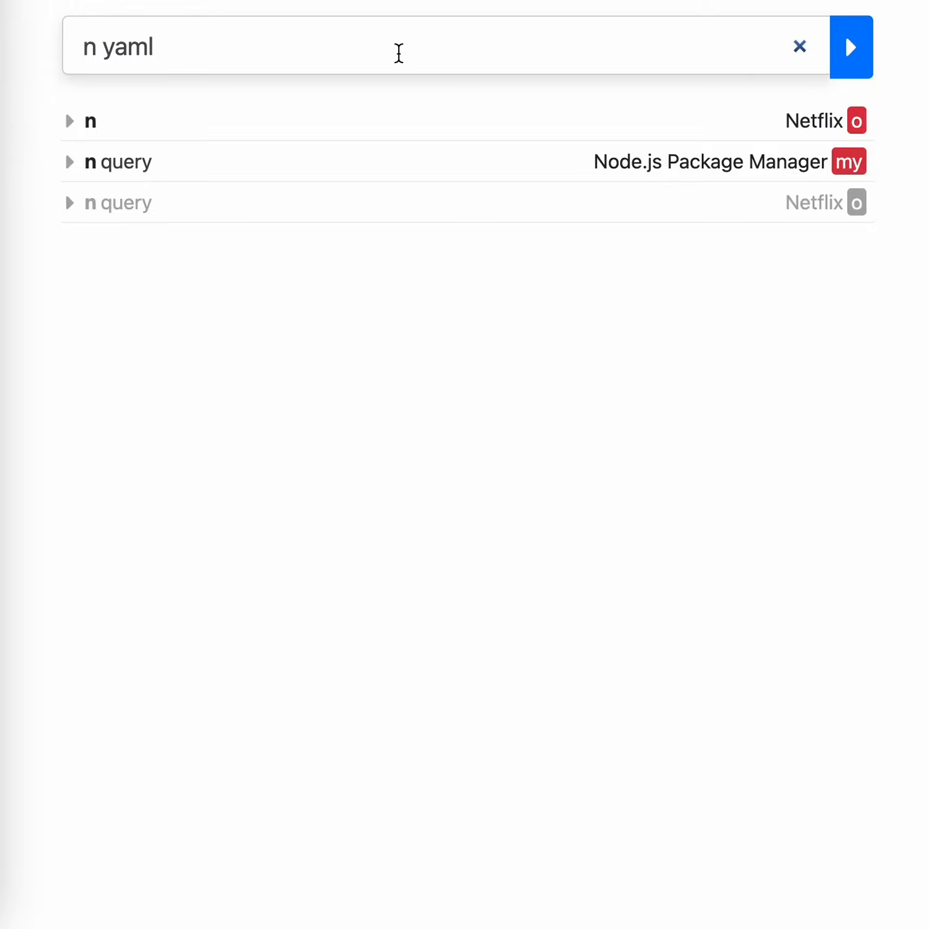
- Open the trovu.net address with its github parameter set to the account's GitHub username
{"action": "double_click", "coordinate": [399, 53]}
{"action": "triple_click", "coordinate": [398, 54]}
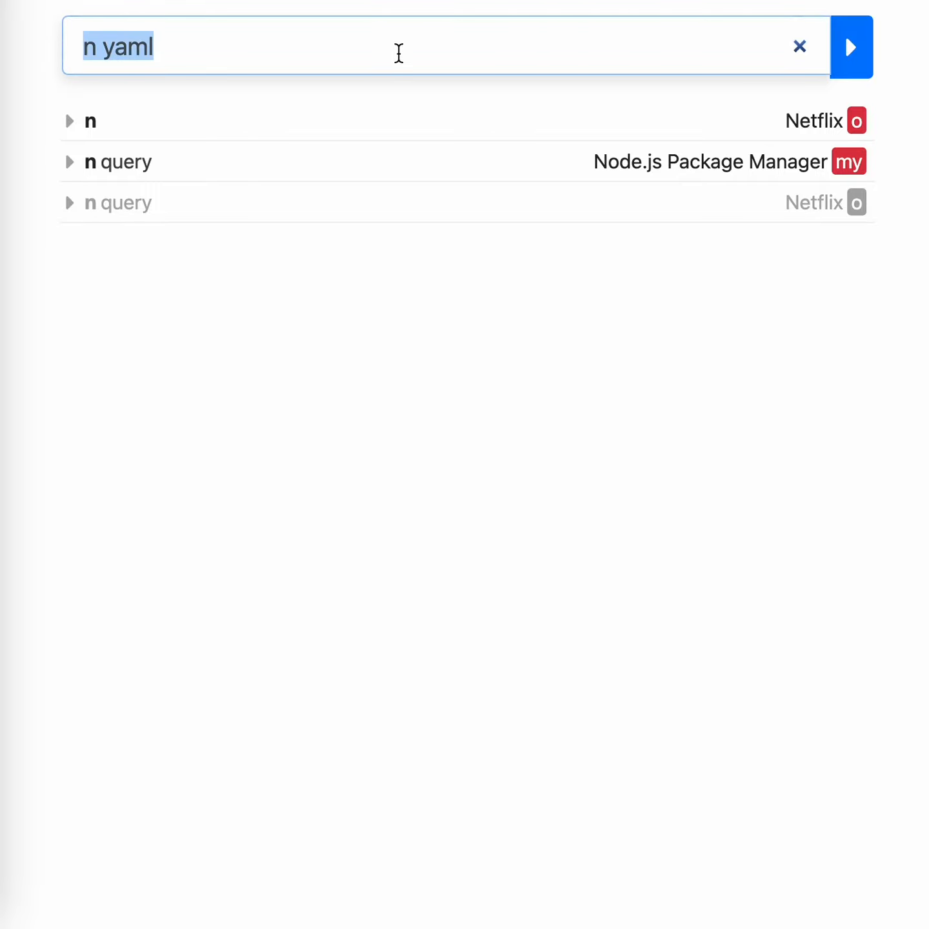
{"action": "type", "text": "https://trovu.net/?#github=jorges"}
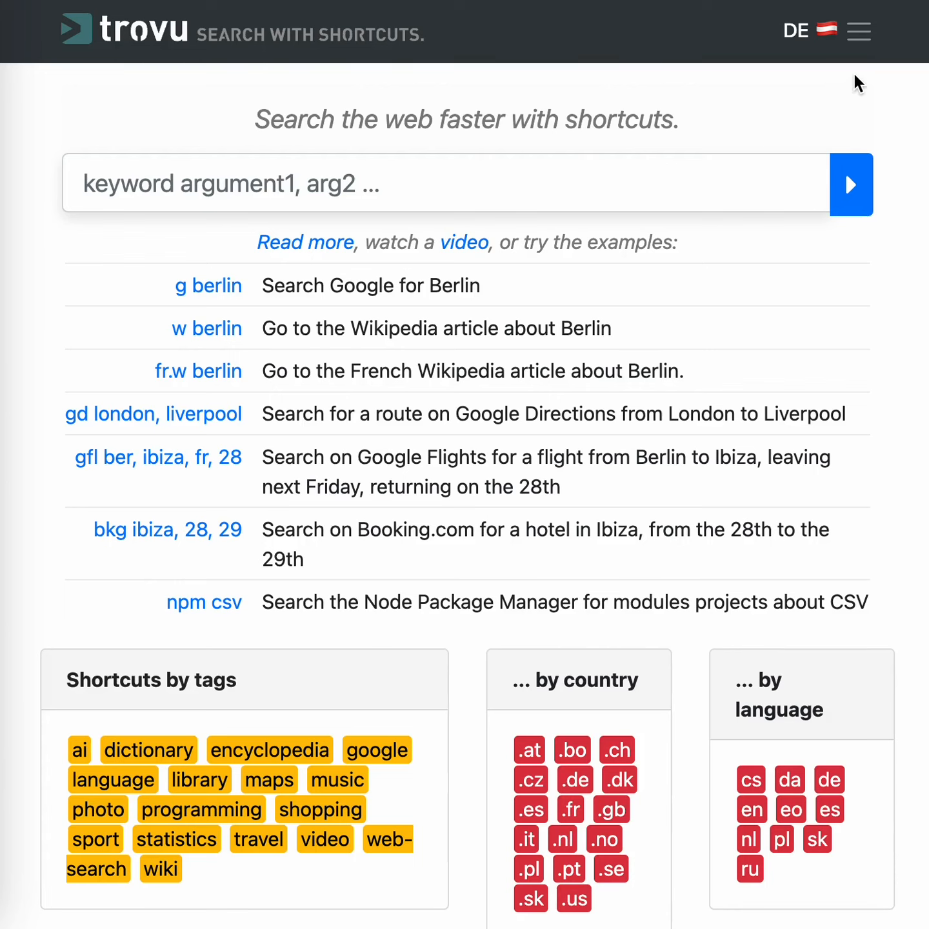
- Reload the shortcuts from all namespaces and put the cursor in the empty query field
{"action": "left_click", "coordinate": [862, 40]}
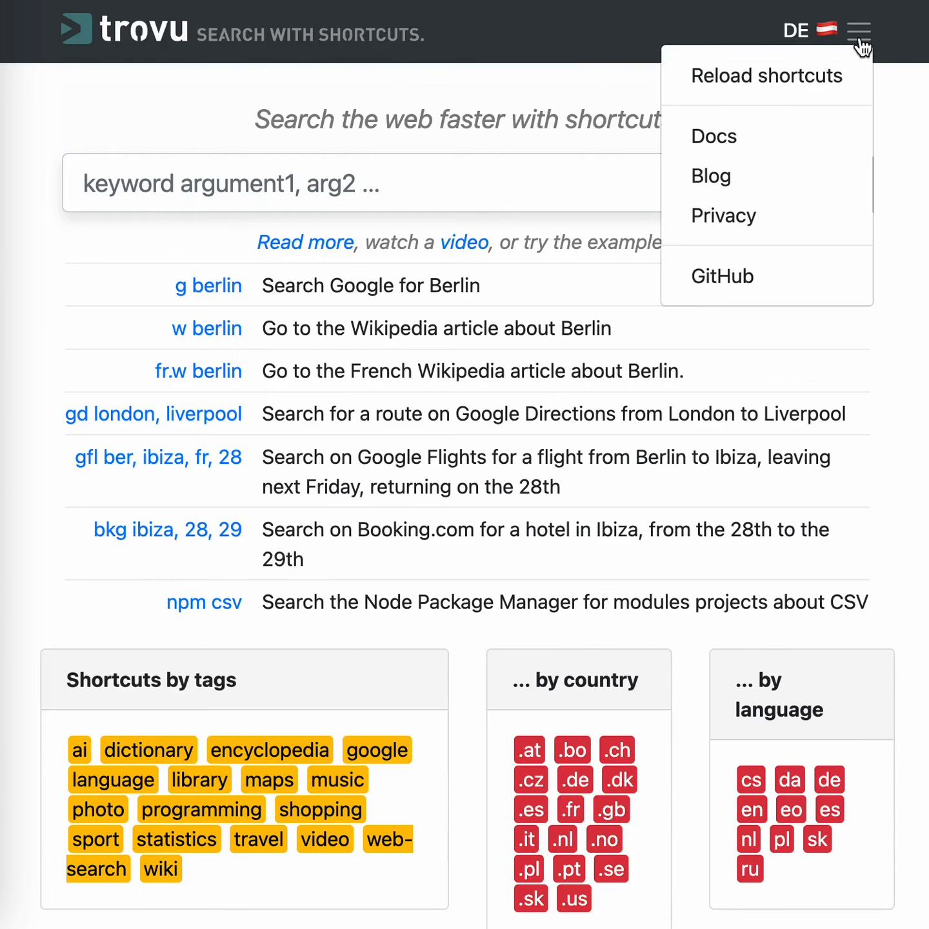
{"action": "left_click", "coordinate": [763, 92]}
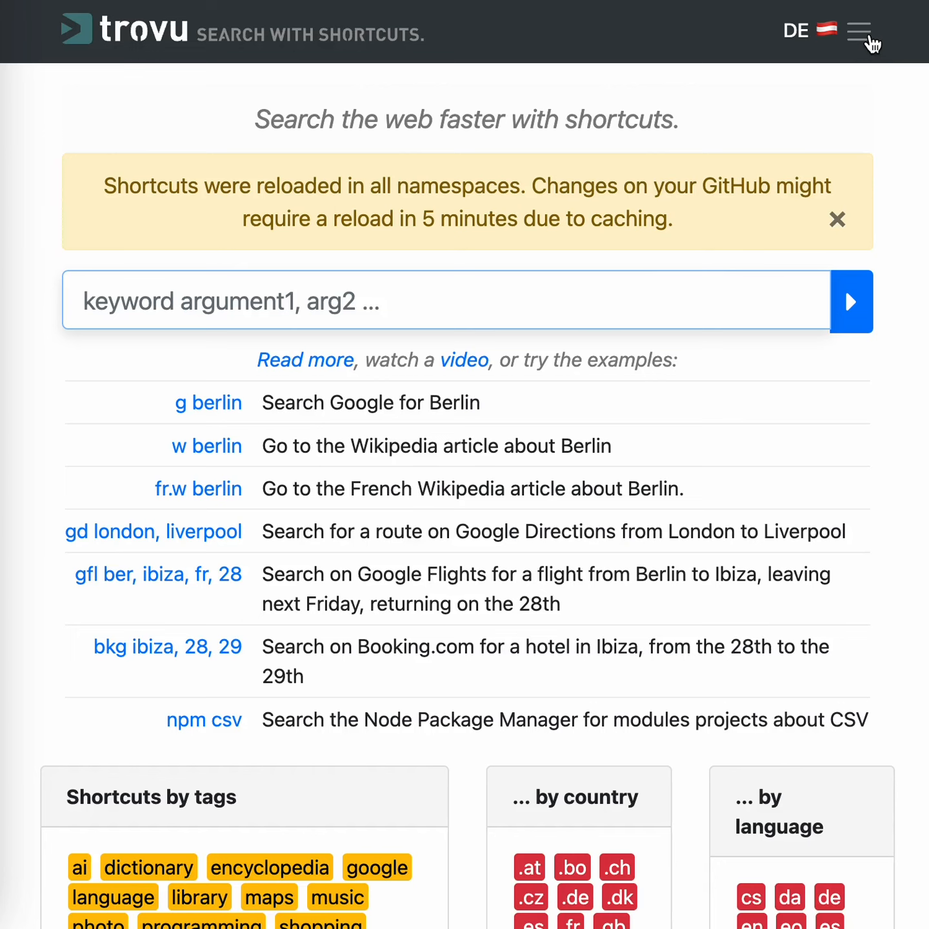
{"action": "left_click", "coordinate": [865, 36]}
{"action": "left_click", "coordinate": [865, 36]}
{"action": "left_click", "coordinate": [563, 293]}
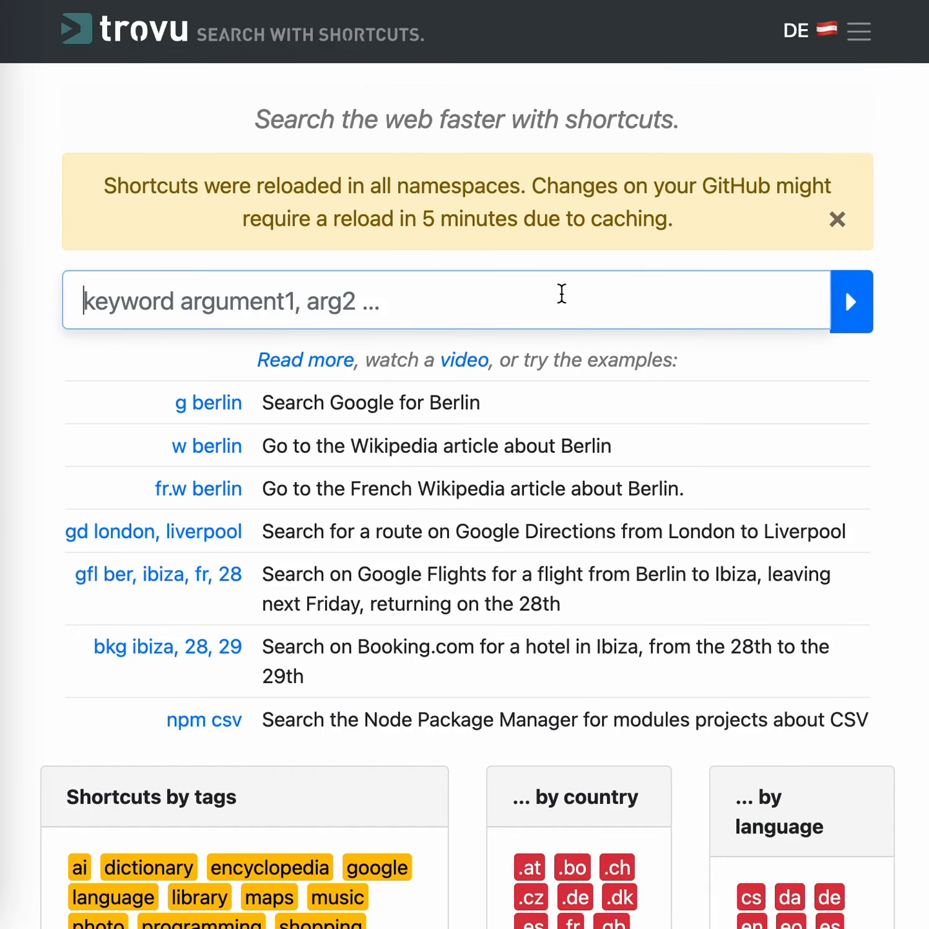